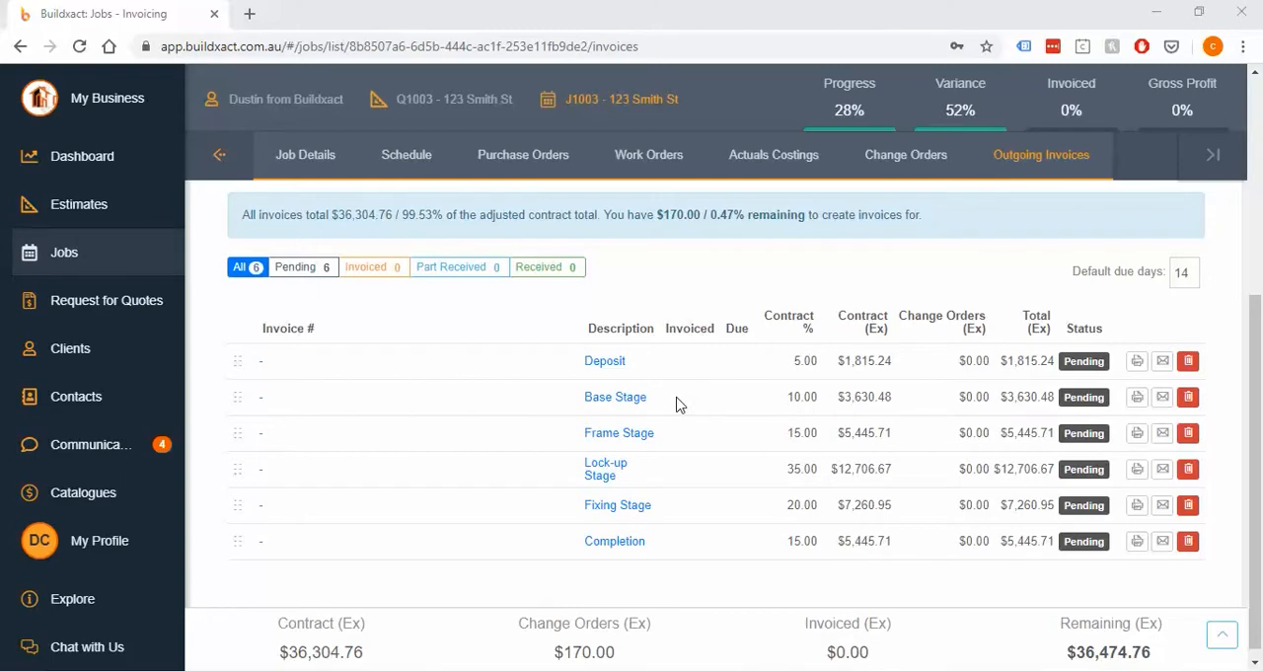
Open the Base Stage invoice and check the maximum amount and percentage available to claim
left_click(1188, 398)
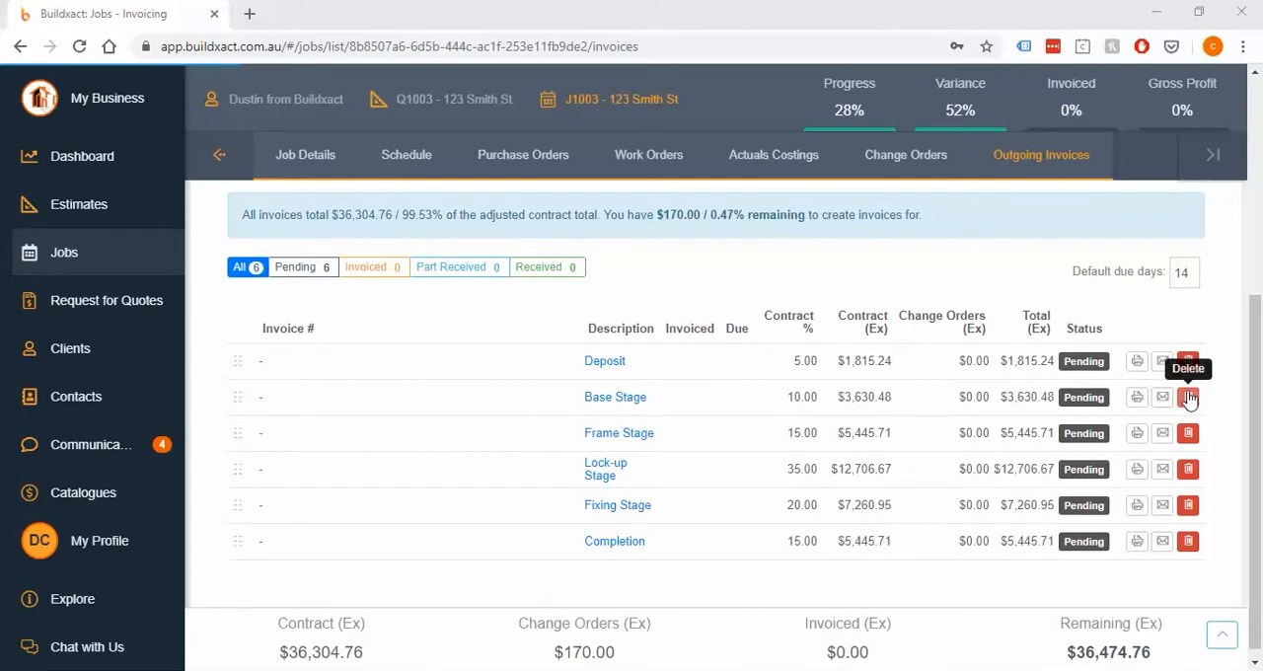
left_click(627, 401)
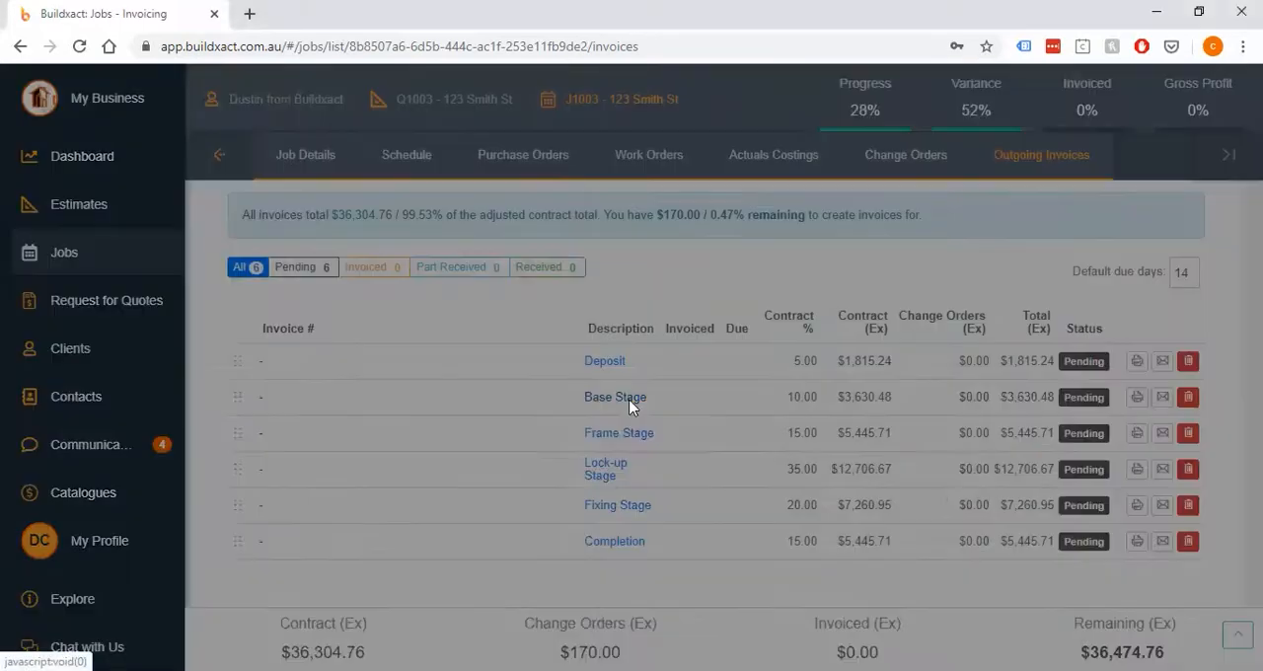
left_click_drag(747, 272, 612, 273)
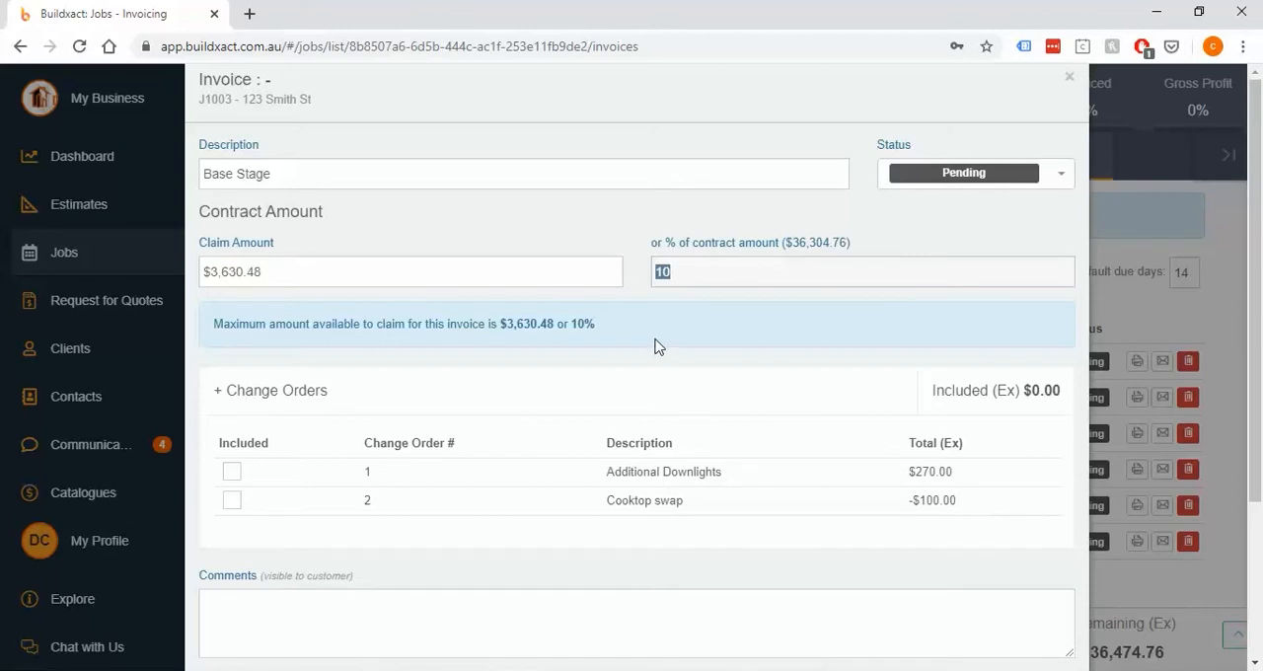
left_click_drag(569, 323, 609, 330)
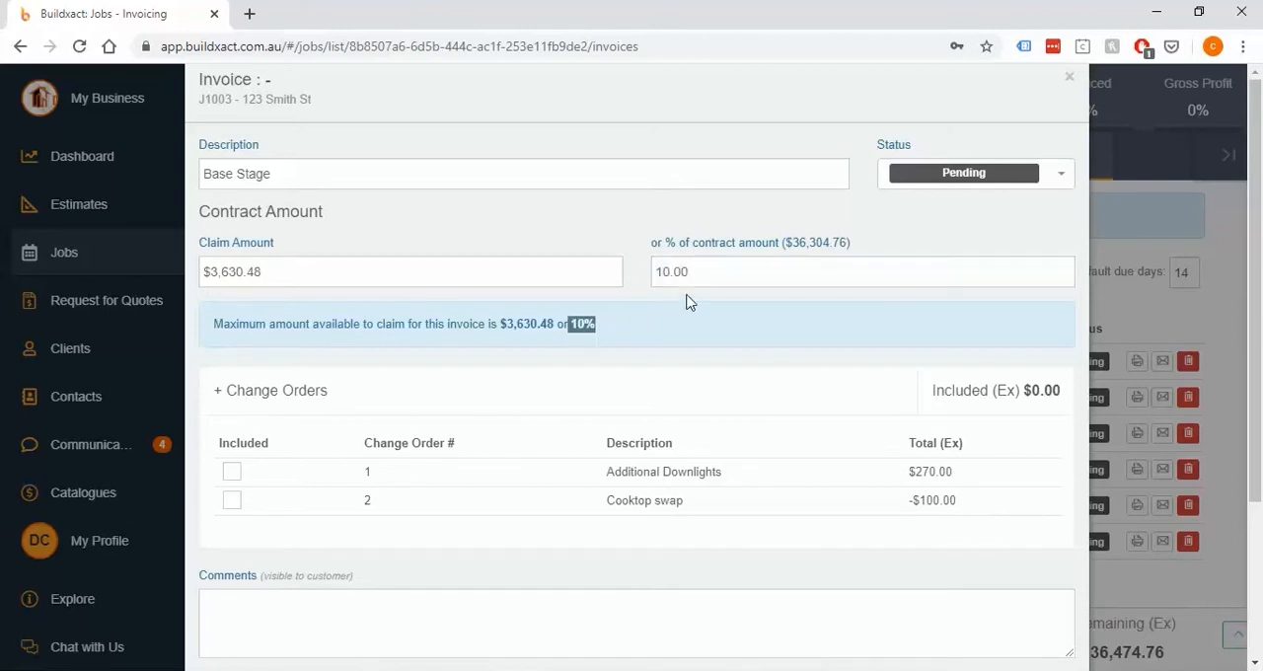
left_click(739, 270)
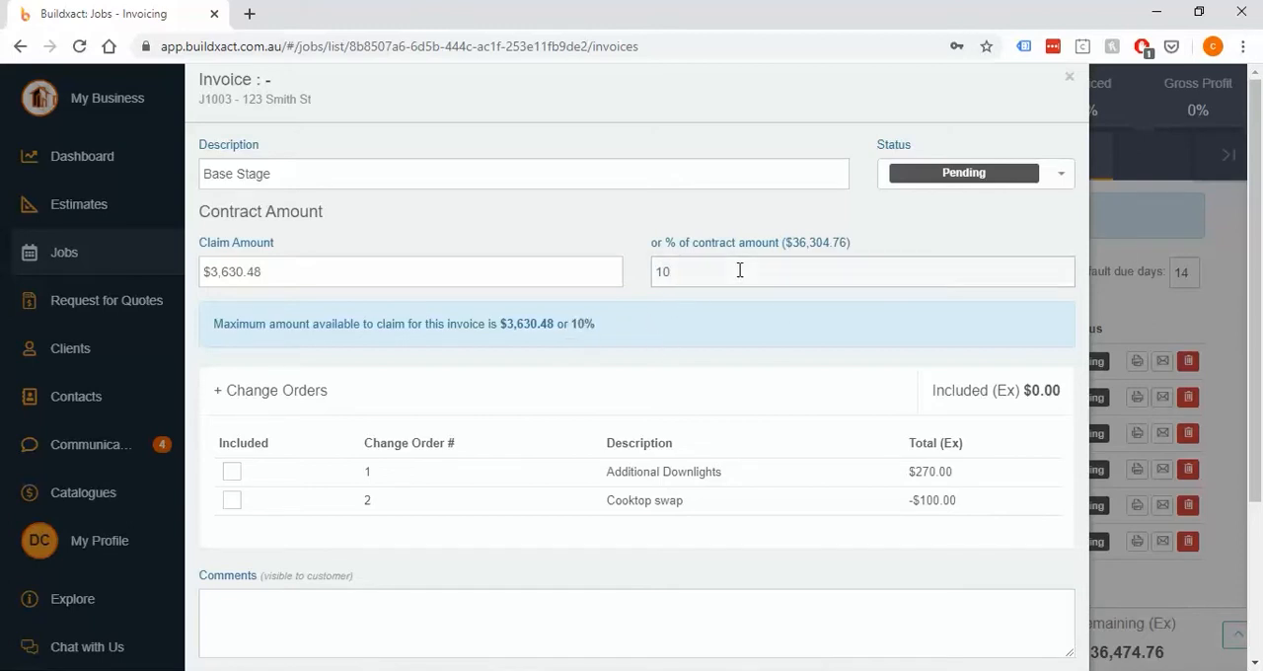
Try to set the Base Stage claim to 20% of the contract amount and close the invoice without saving
left_click_drag(720, 270, 643, 273)
type("20")
left_click_drag(751, 277, 563, 282)
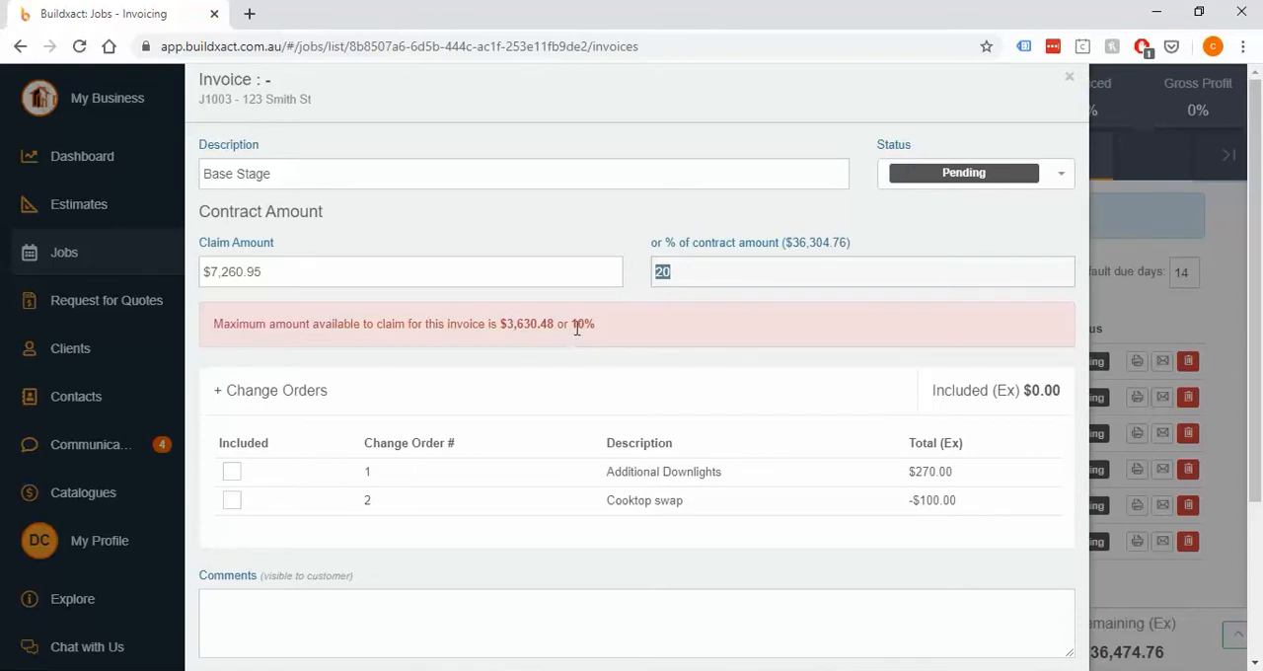
left_click_drag(571, 326, 597, 327)
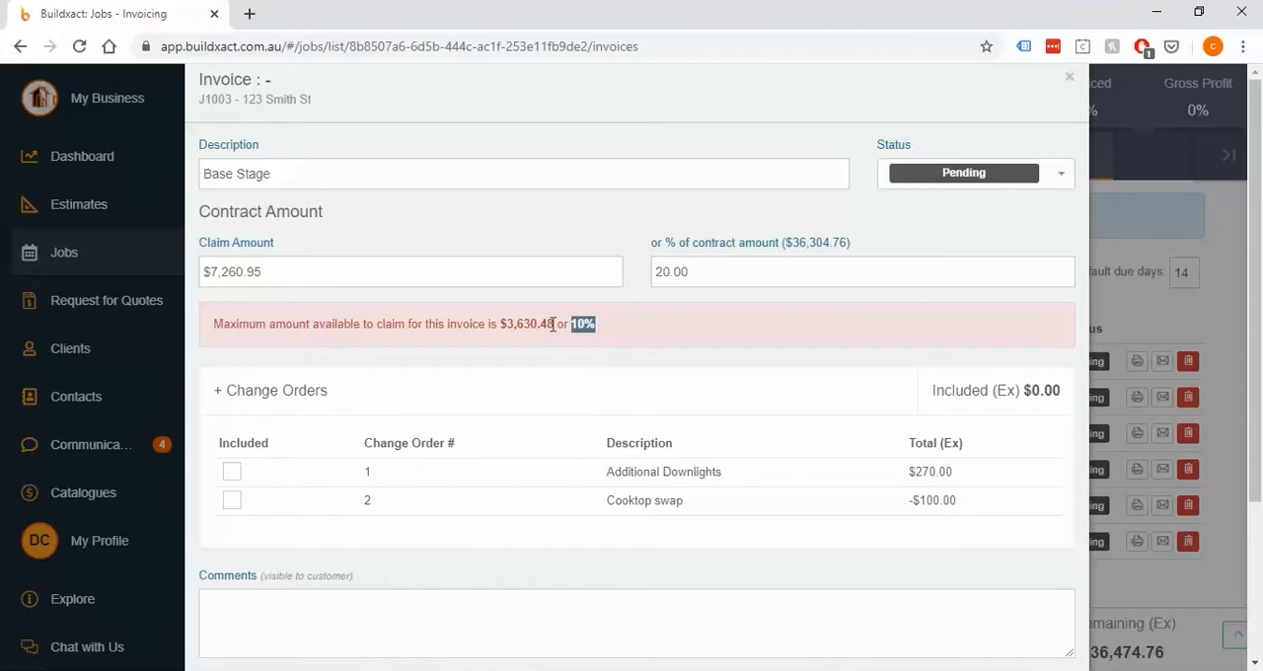
left_click(628, 335)
left_click(1068, 82)
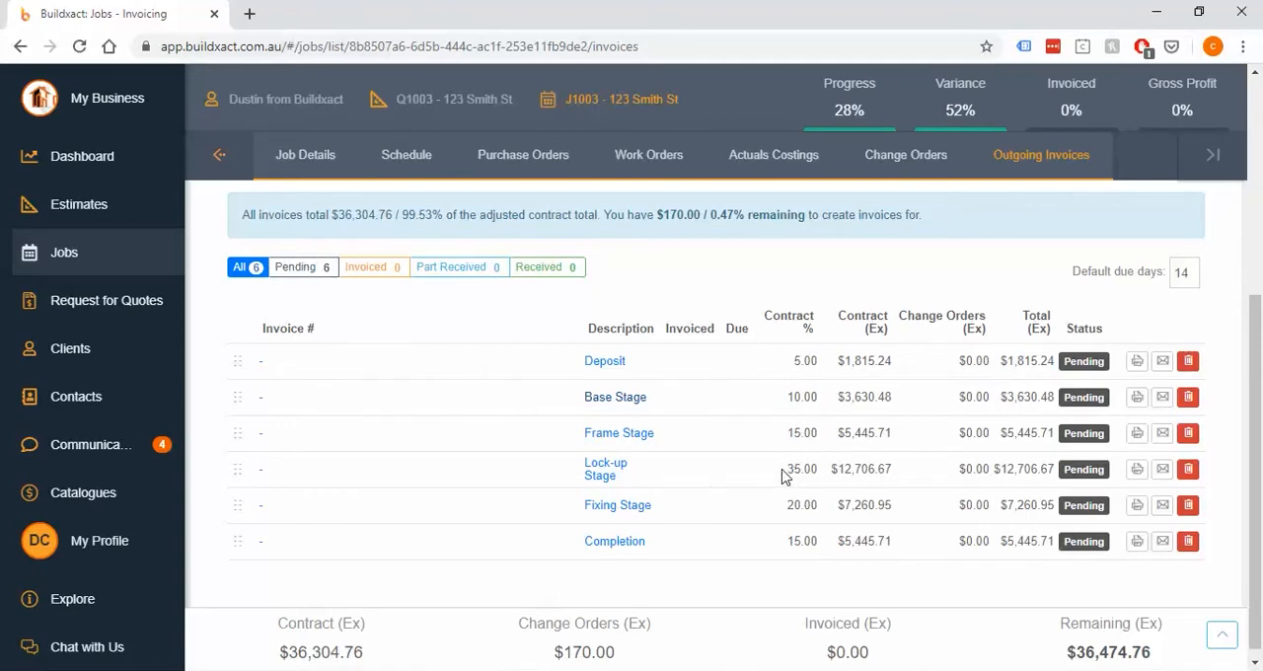
Compare the contract percentages of the Base, Frame and Lock-up stages in the invoice list
left_click_drag(788, 469, 818, 435)
left_click_drag(787, 396, 818, 397)
left_click(802, 432)
Open the Save as preset dialog for the invoices, check what a preset includes, and cancel it
scroll(1198, 311, "up", 1)
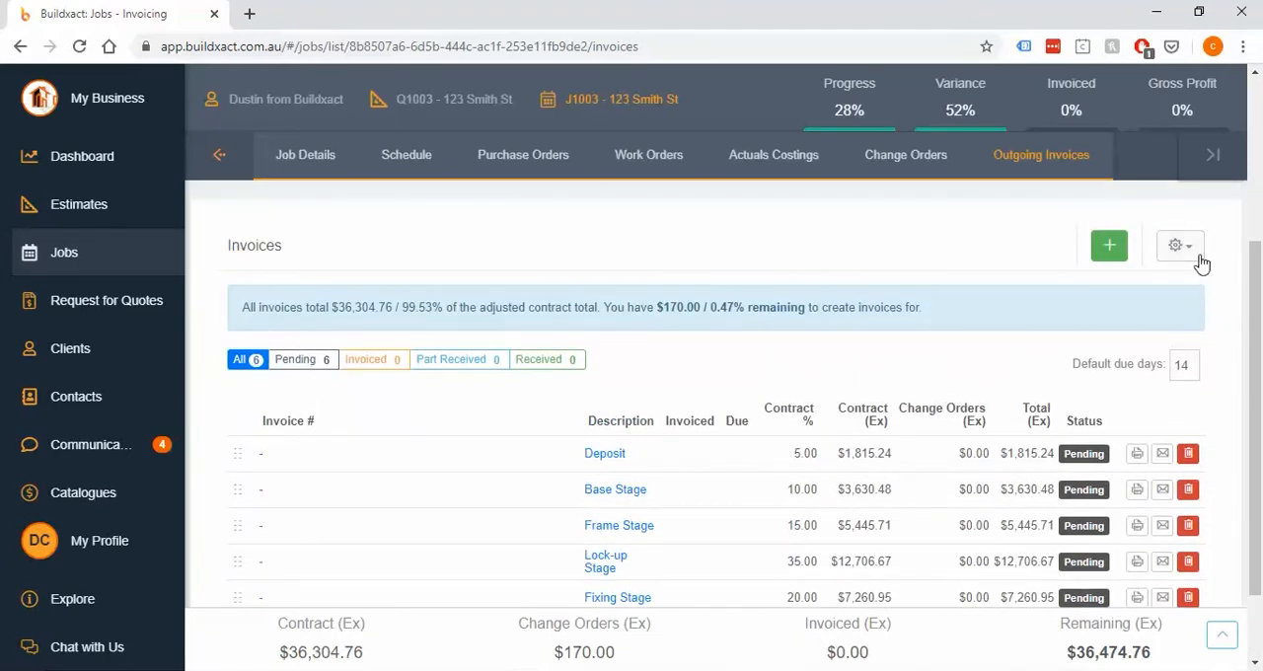
left_click(1201, 262)
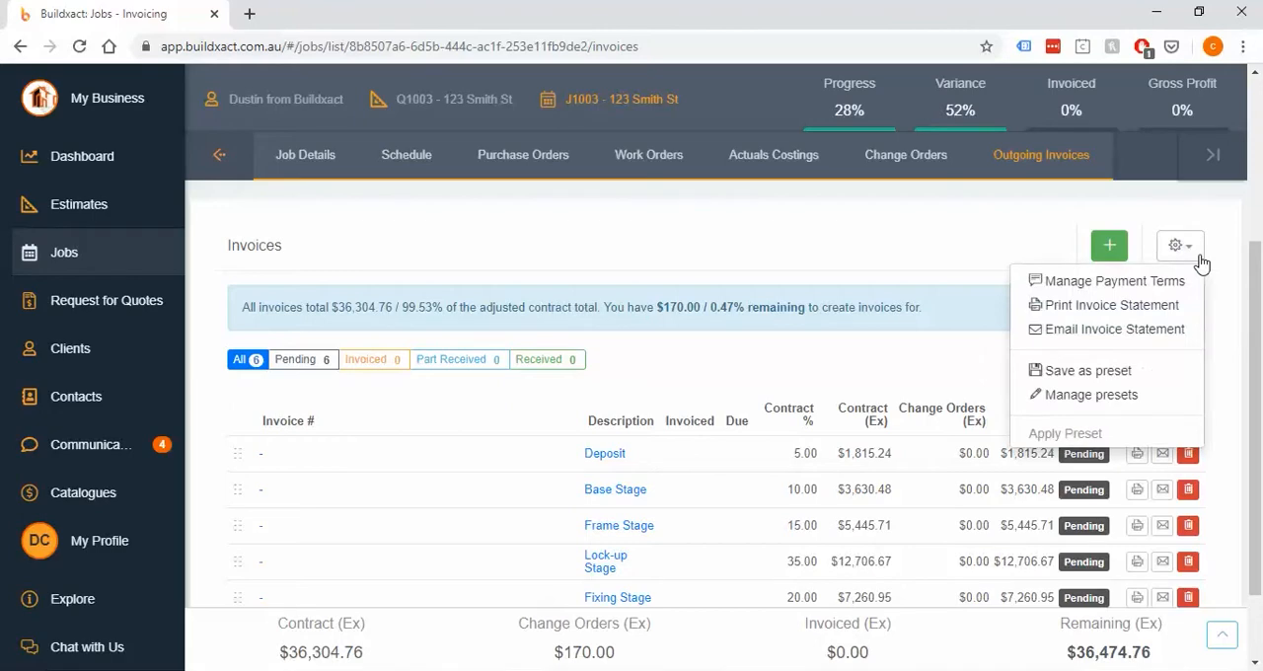
left_click(1172, 373)
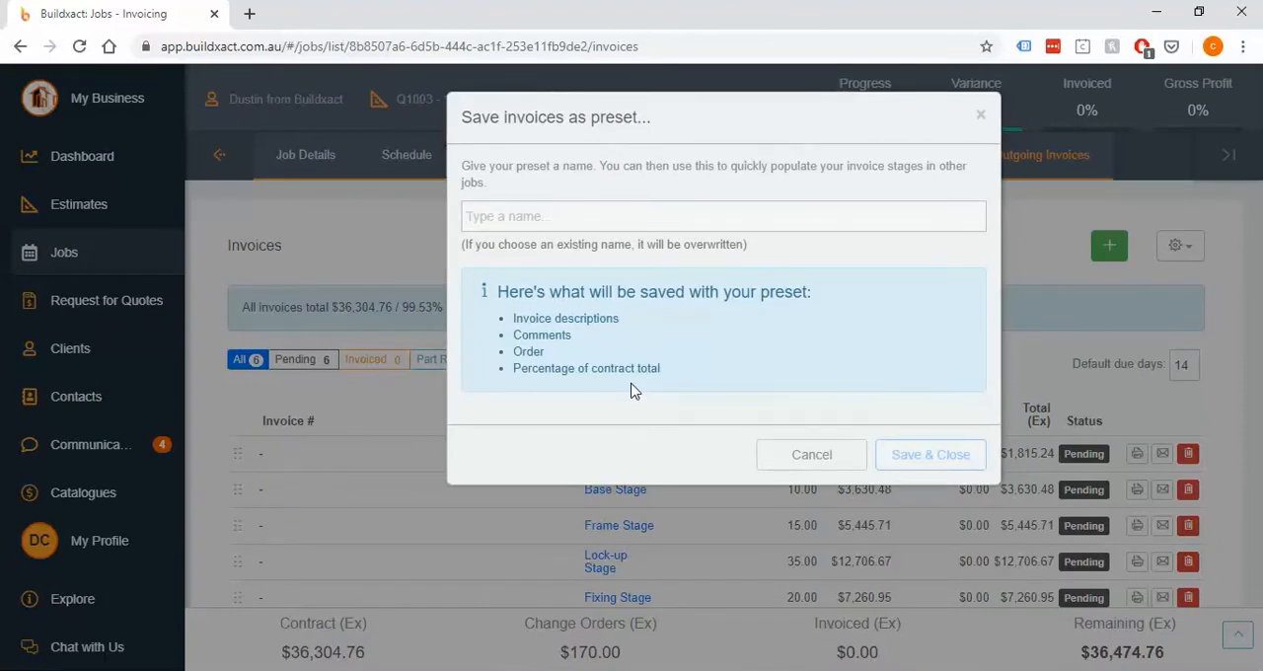
left_click(800, 460)
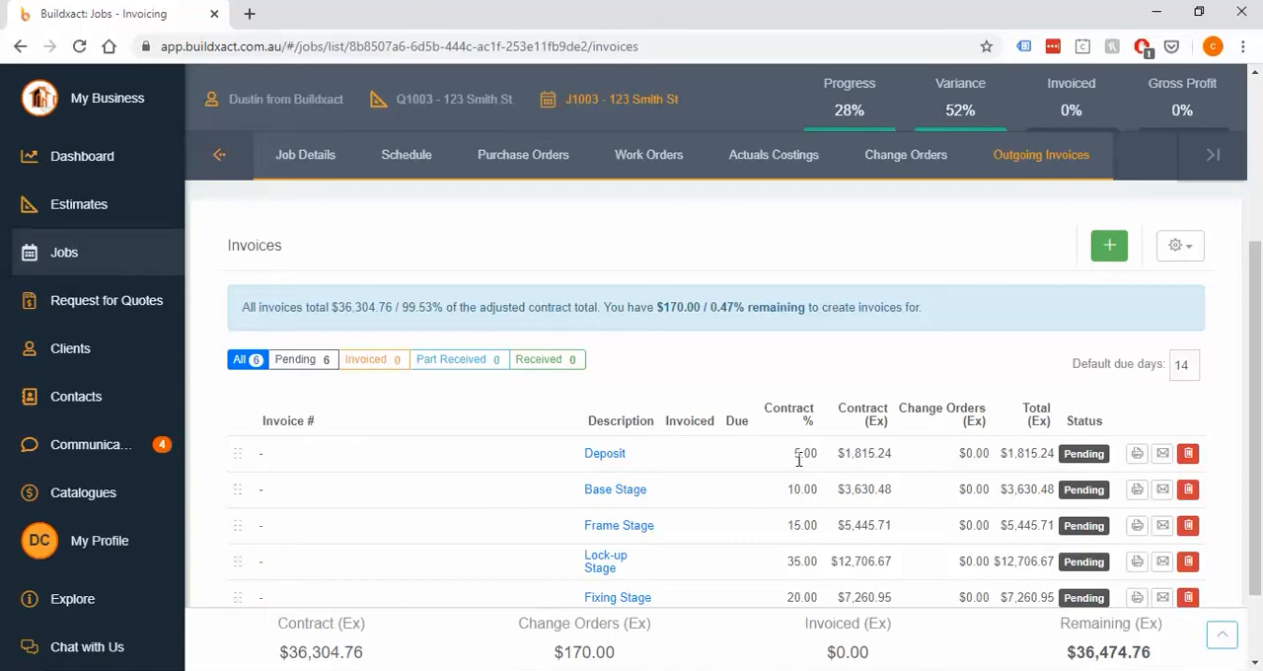
Examine the Refundable Deposit section above the invoice list
scroll(800, 459, "up", 3)
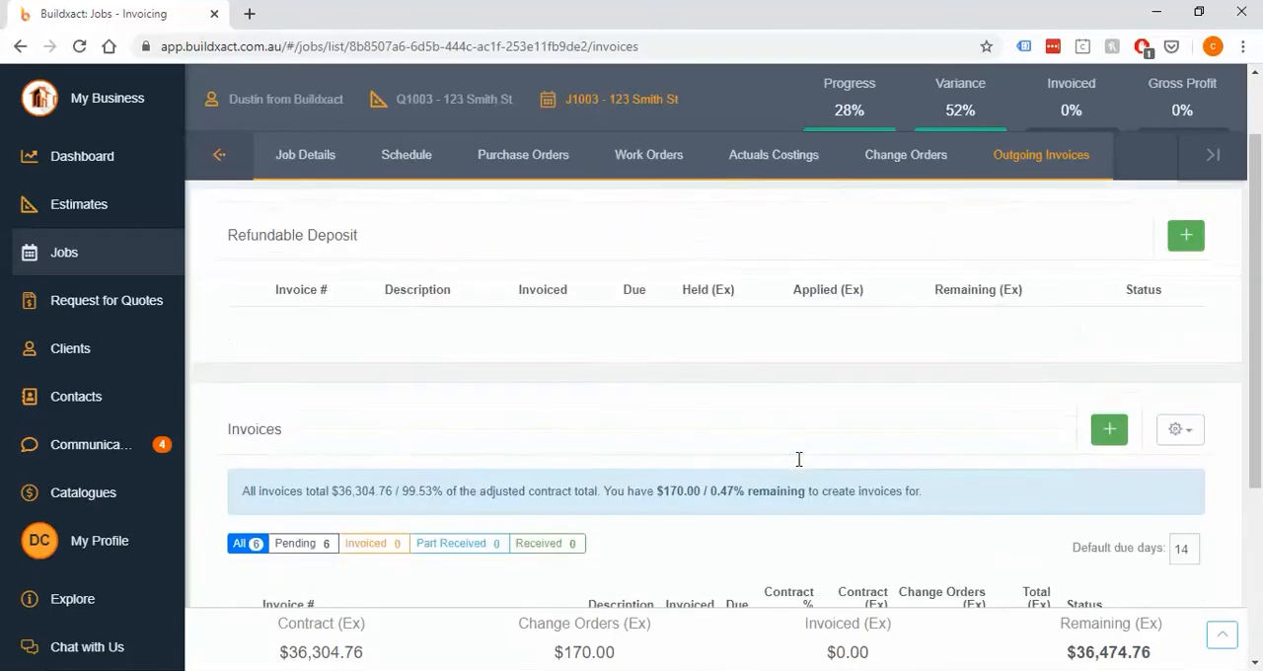
left_click_drag(228, 328, 428, 338)
left_click(422, 336)
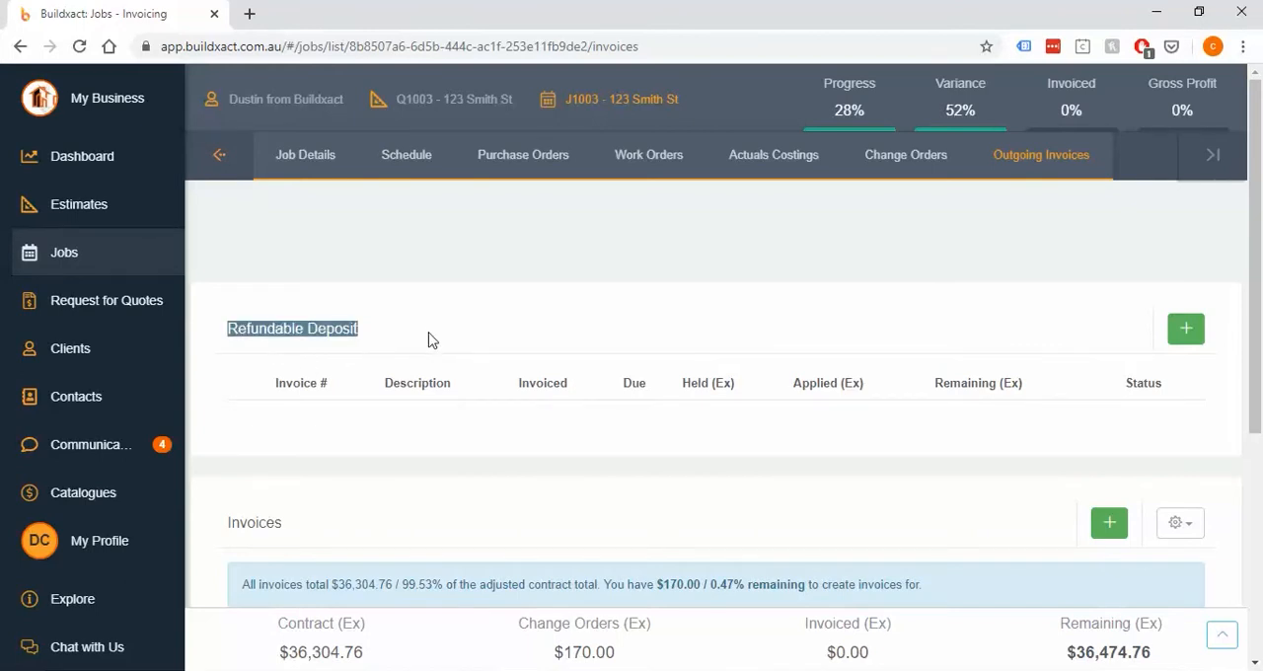
left_click(431, 336)
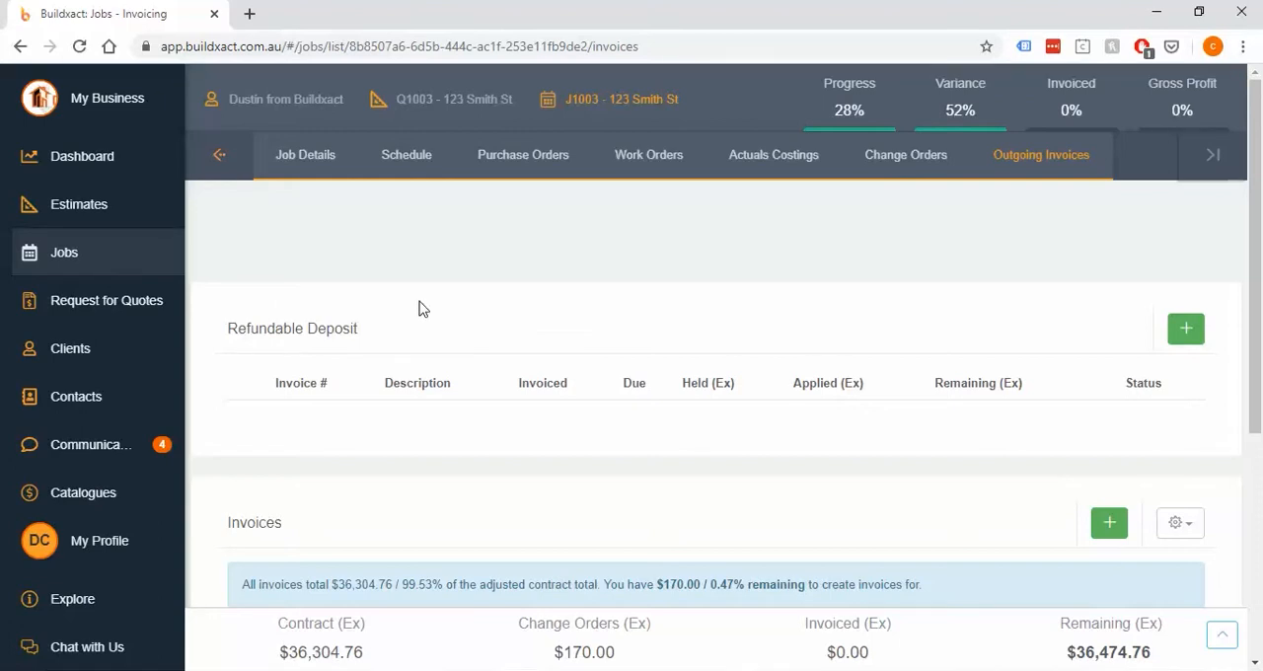
left_click_drag(226, 329, 363, 334)
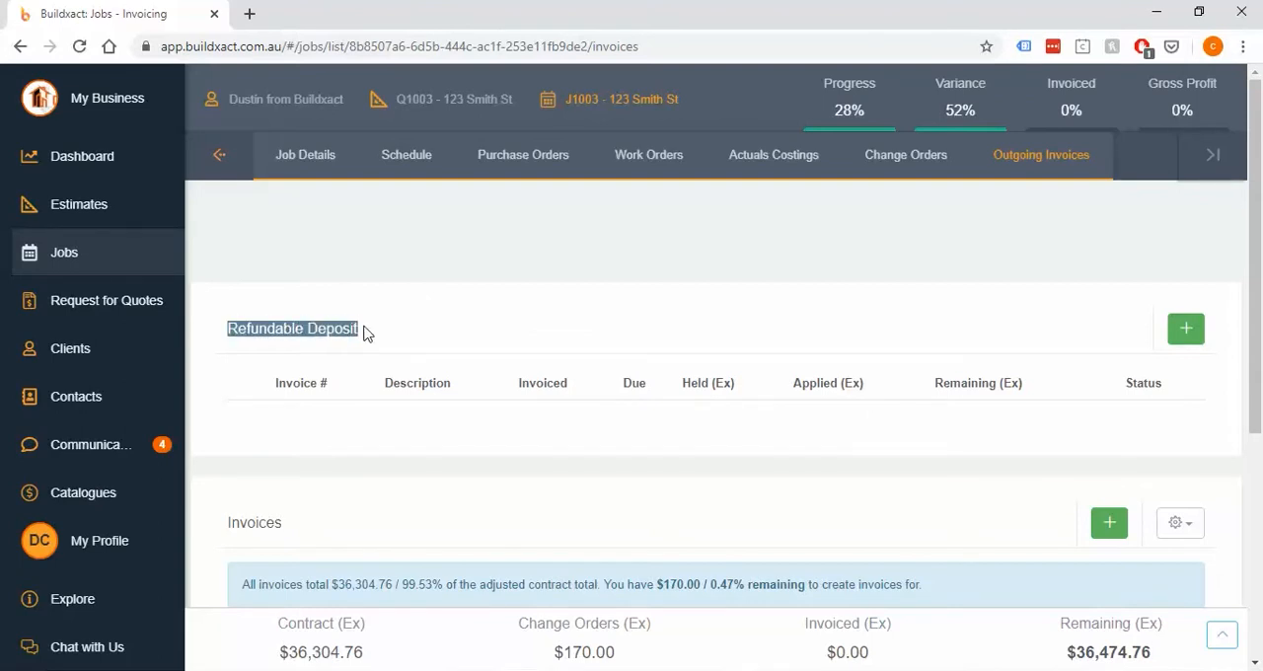
left_click(364, 334)
Open the Deposit invoice from the invoice list
scroll(451, 333, "down", 4)
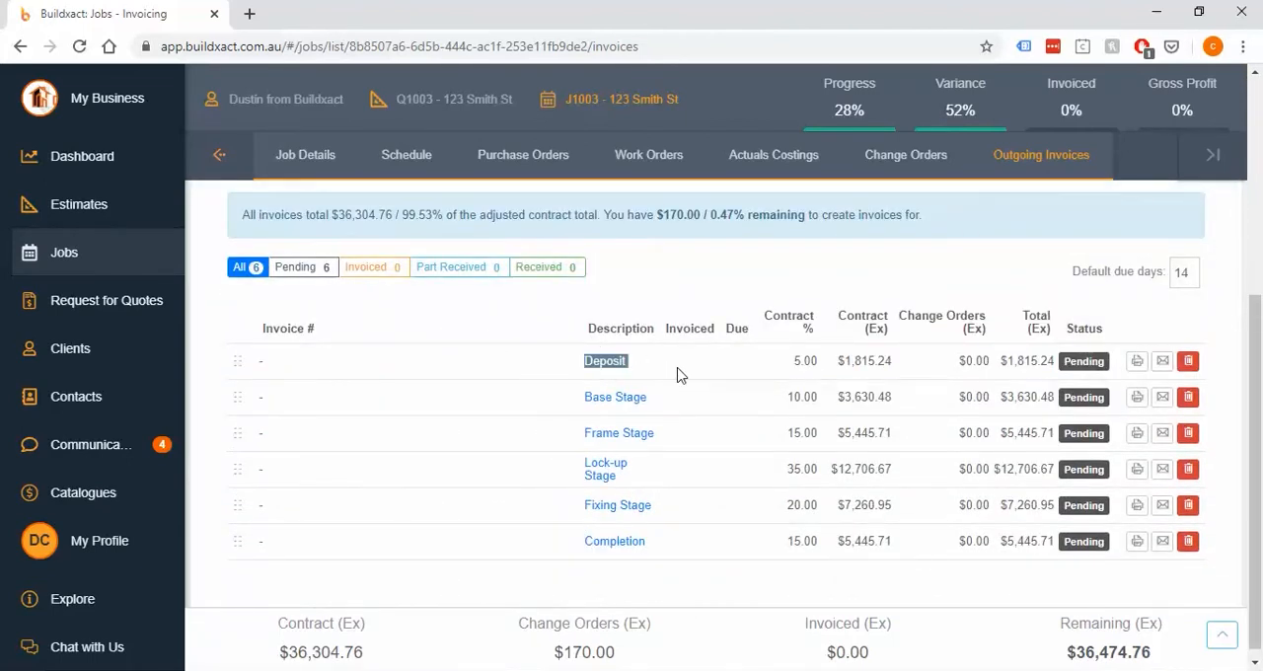
left_click(609, 369)
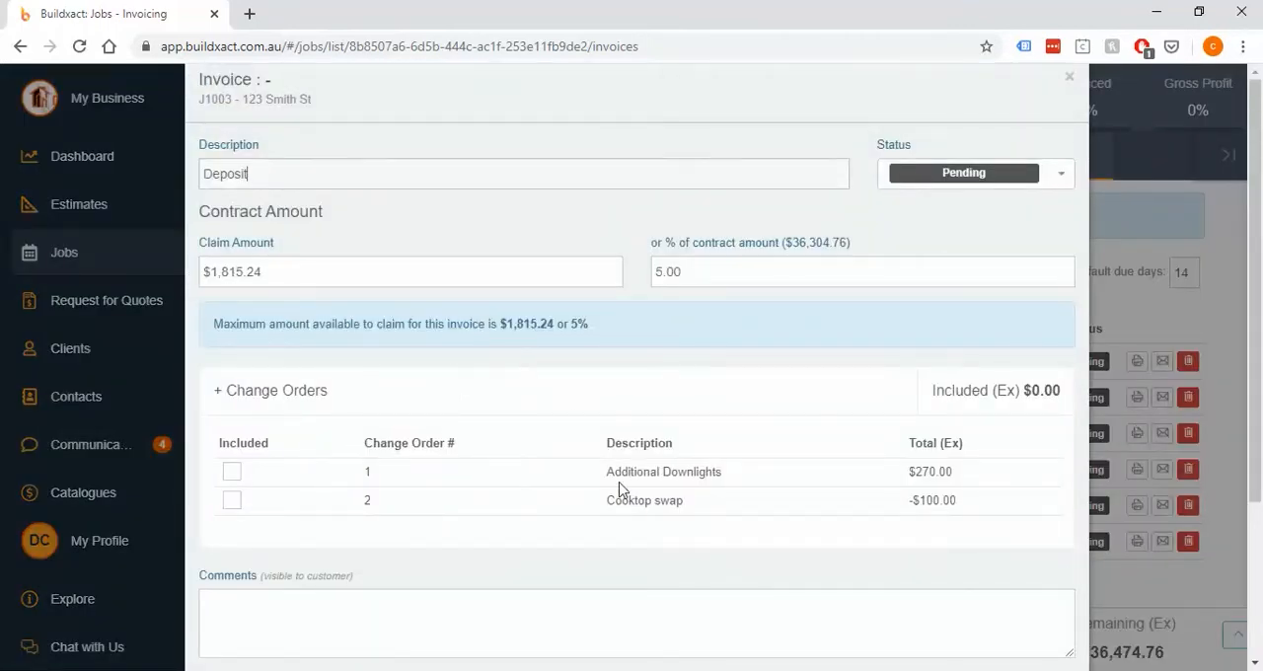
Try including the Additional Downlights and Cooktop swap change orders in the Deposit invoice, and exclude both again
left_click(233, 474)
left_click(233, 501)
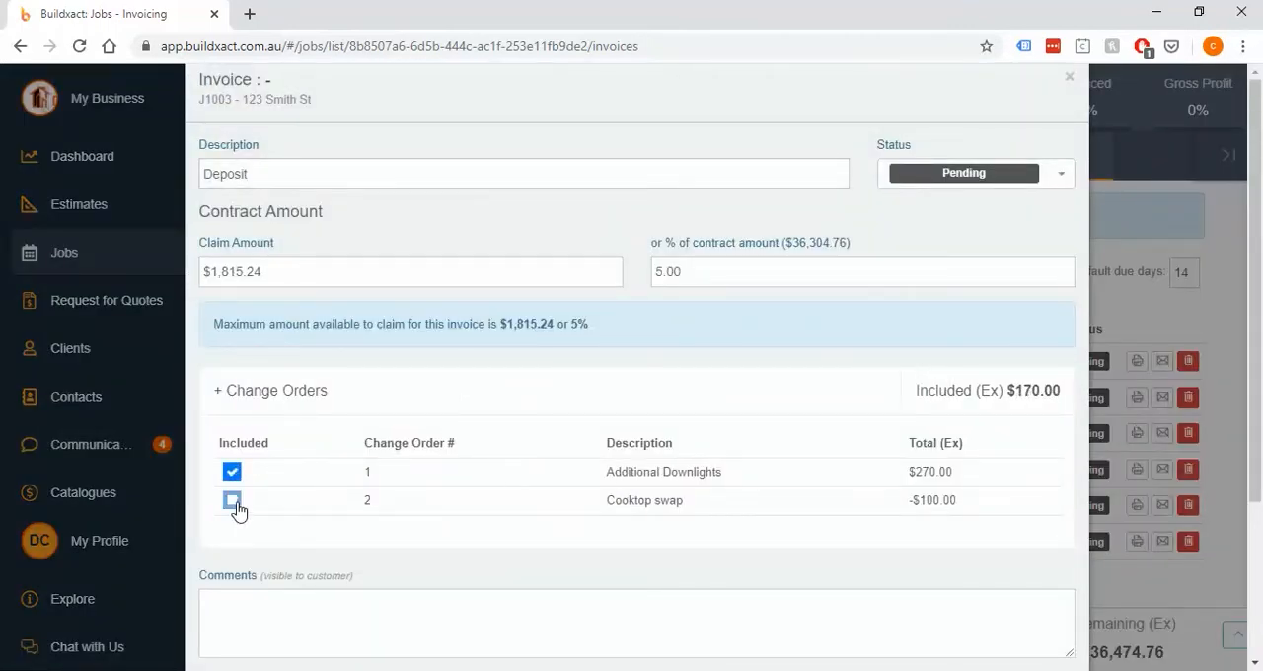
left_click(234, 502)
left_click(234, 472)
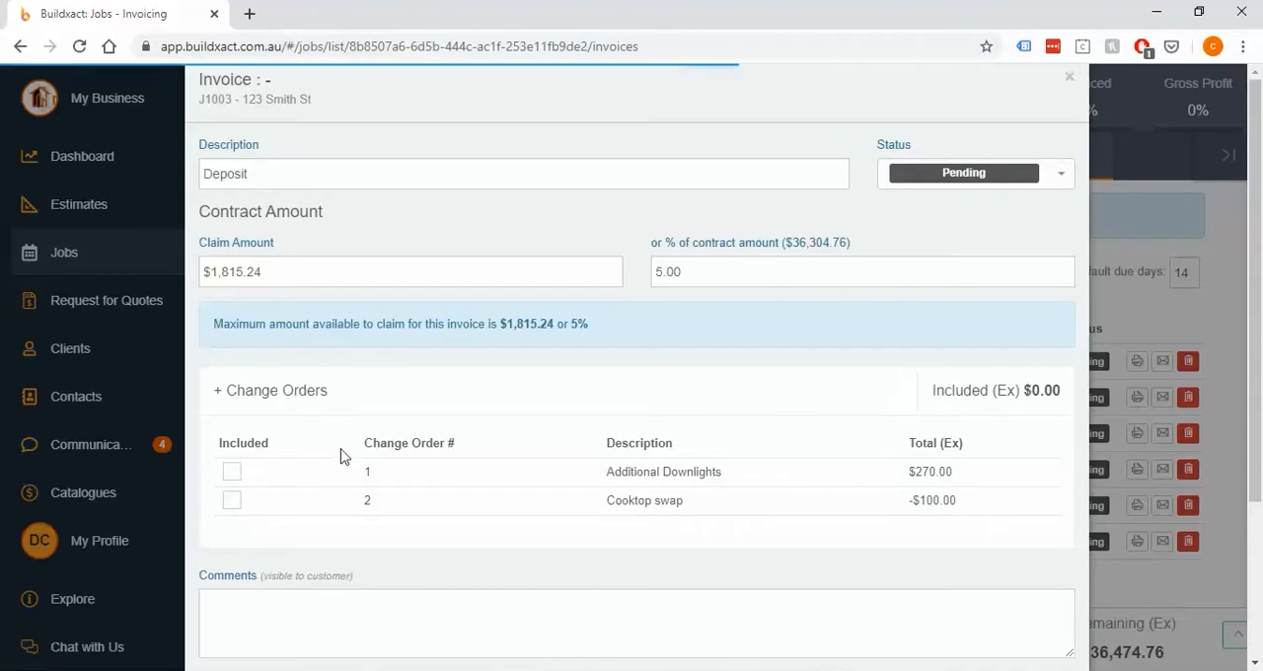
Review the Deposit invoice's comments and totals area and set the invoice status to Invoiced
scroll(578, 375, "down", 2)
left_click(538, 442)
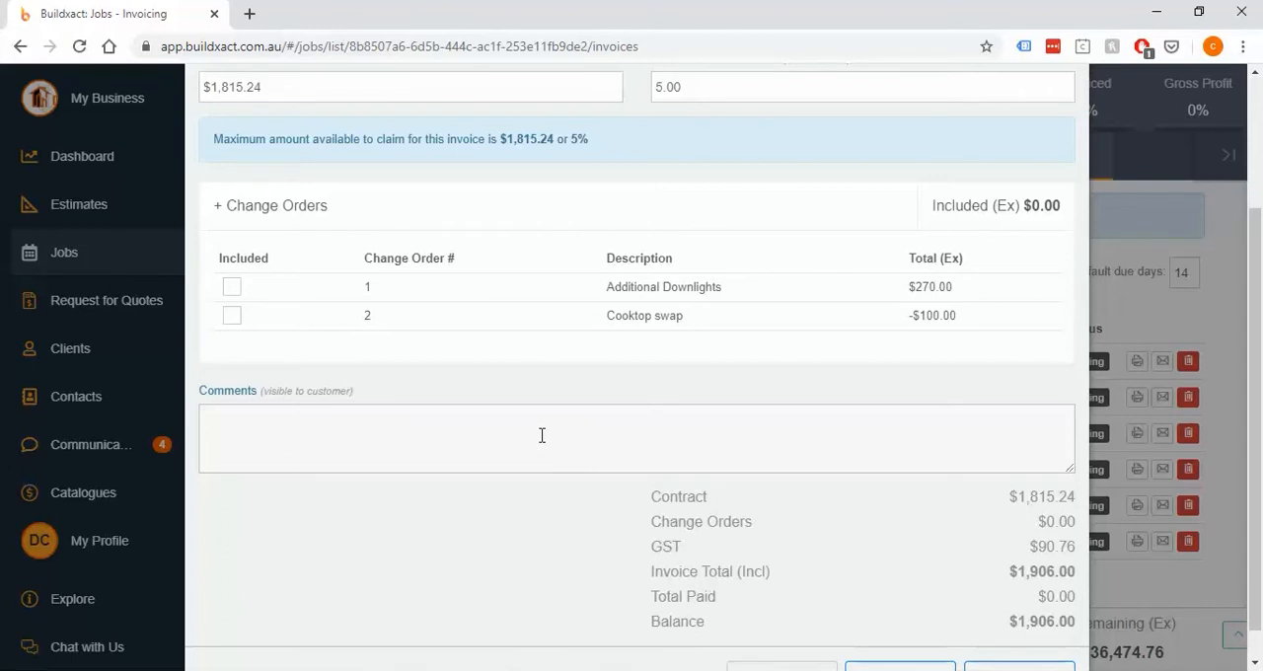
scroll(811, 428, "up", 2)
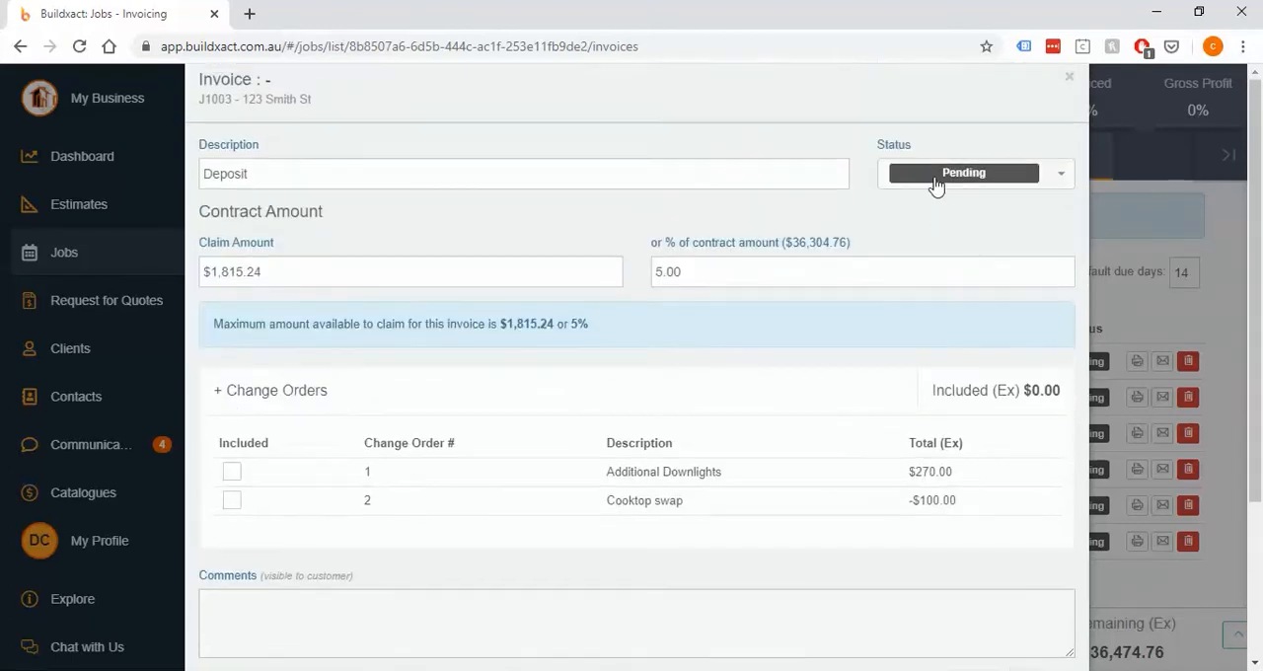
left_click(943, 173)
left_click(926, 232)
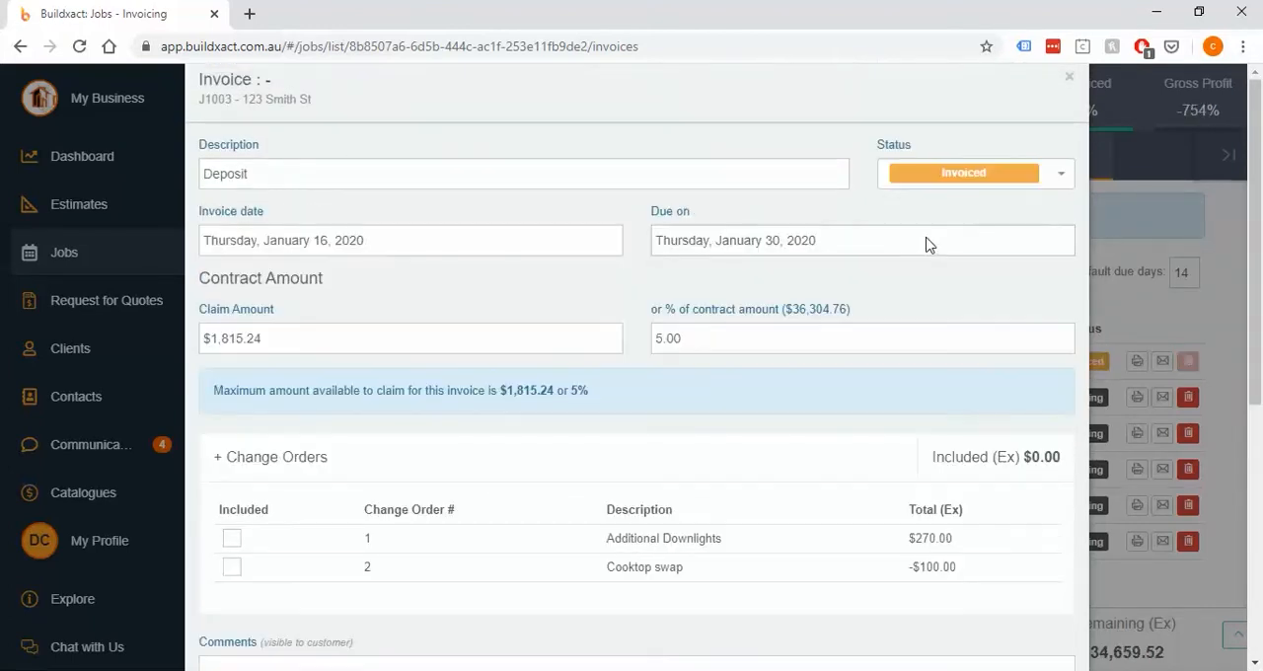
Check the Deposit invoice's date calendar without changing the date, and save and close the invoice
left_click(498, 246)
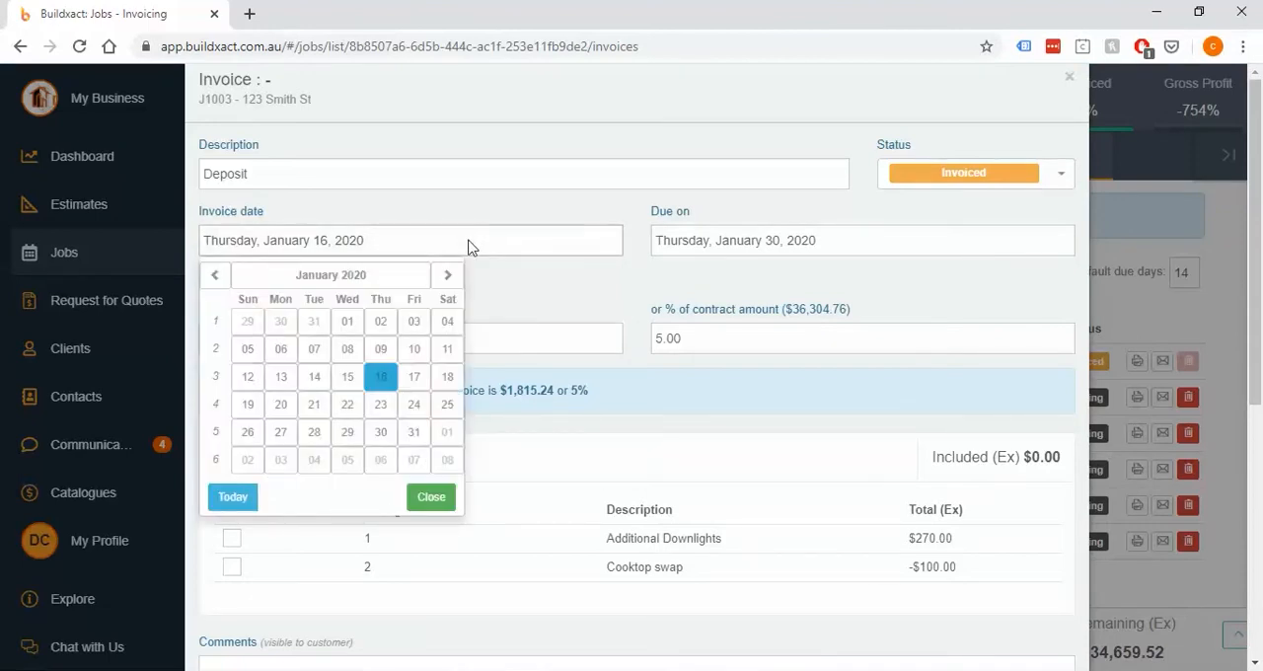
left_click(559, 214)
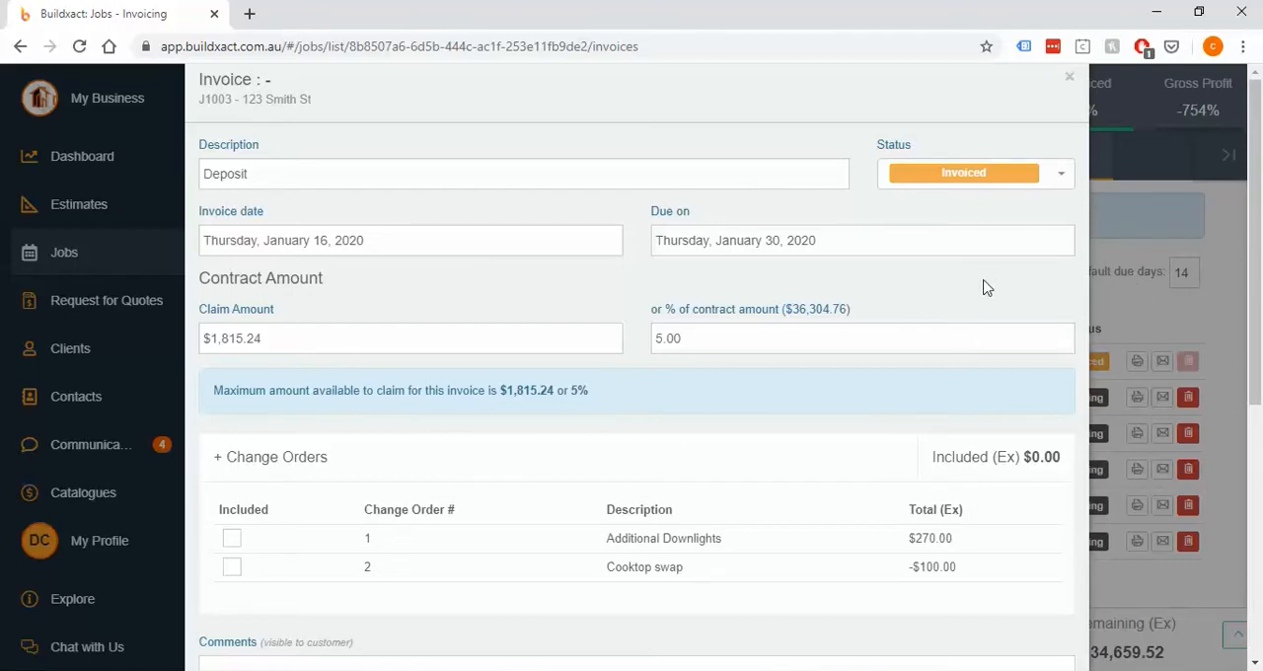
scroll(983, 287, "down", 5)
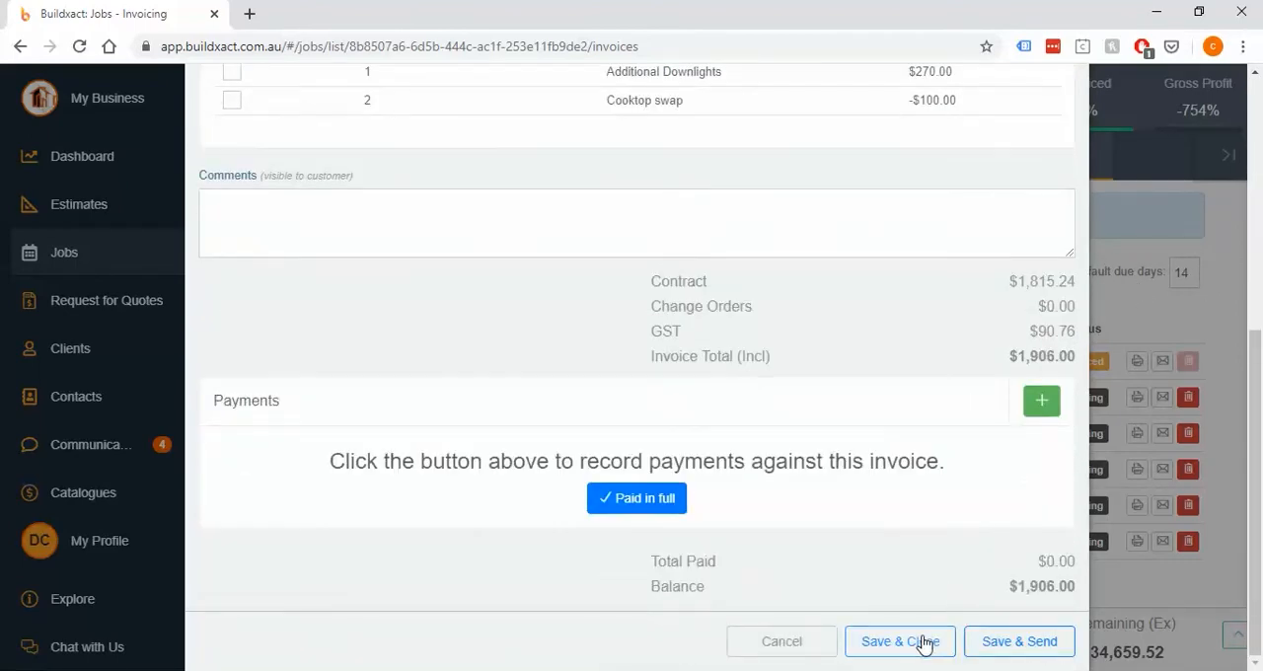
left_click(900, 642)
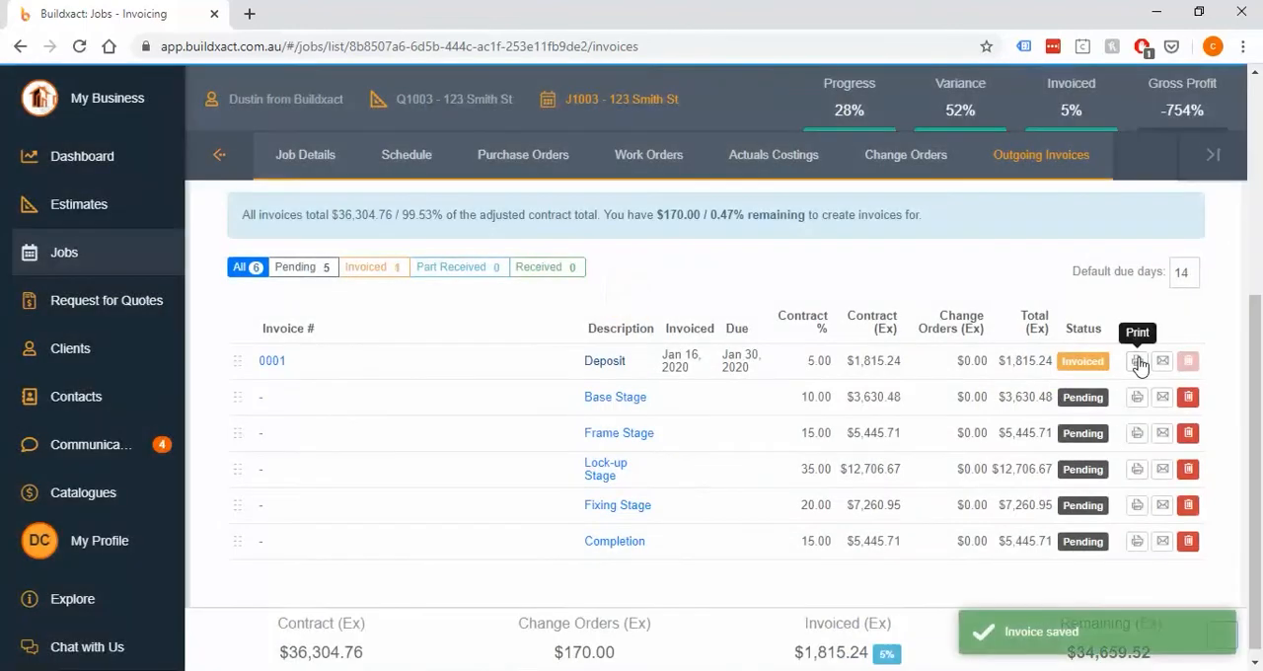
Generate the Deposit invoice report in PDF format and open it for viewing
left_click(1137, 361)
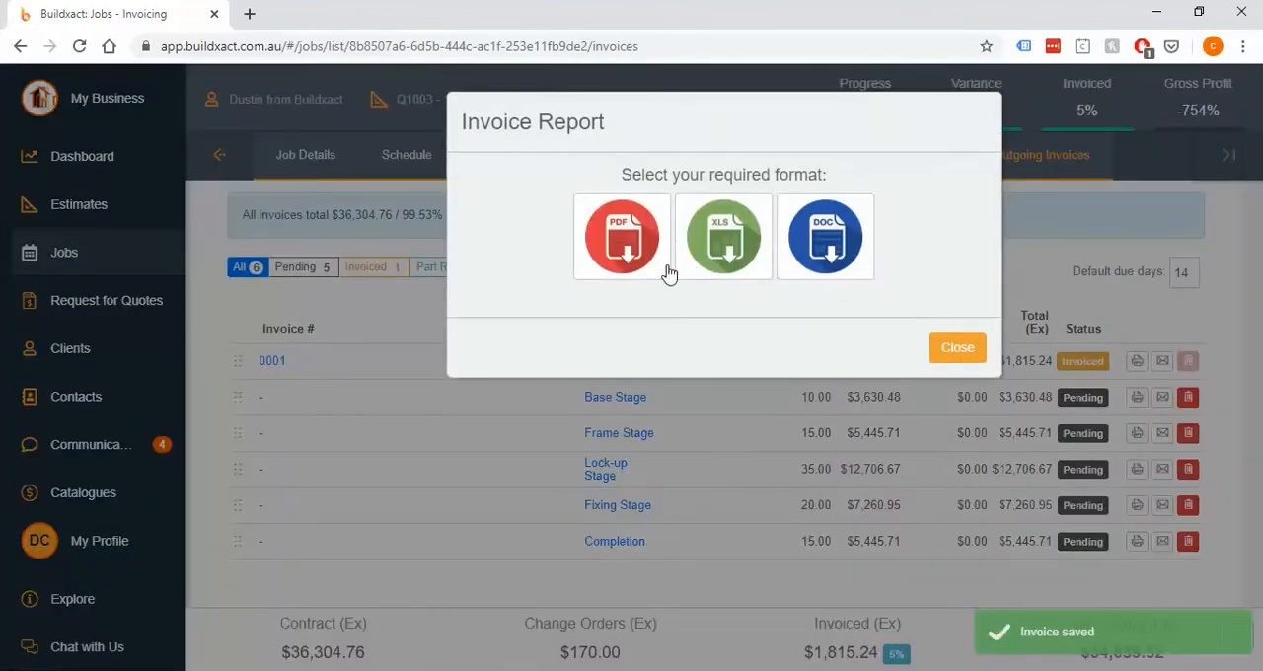
left_click(645, 273)
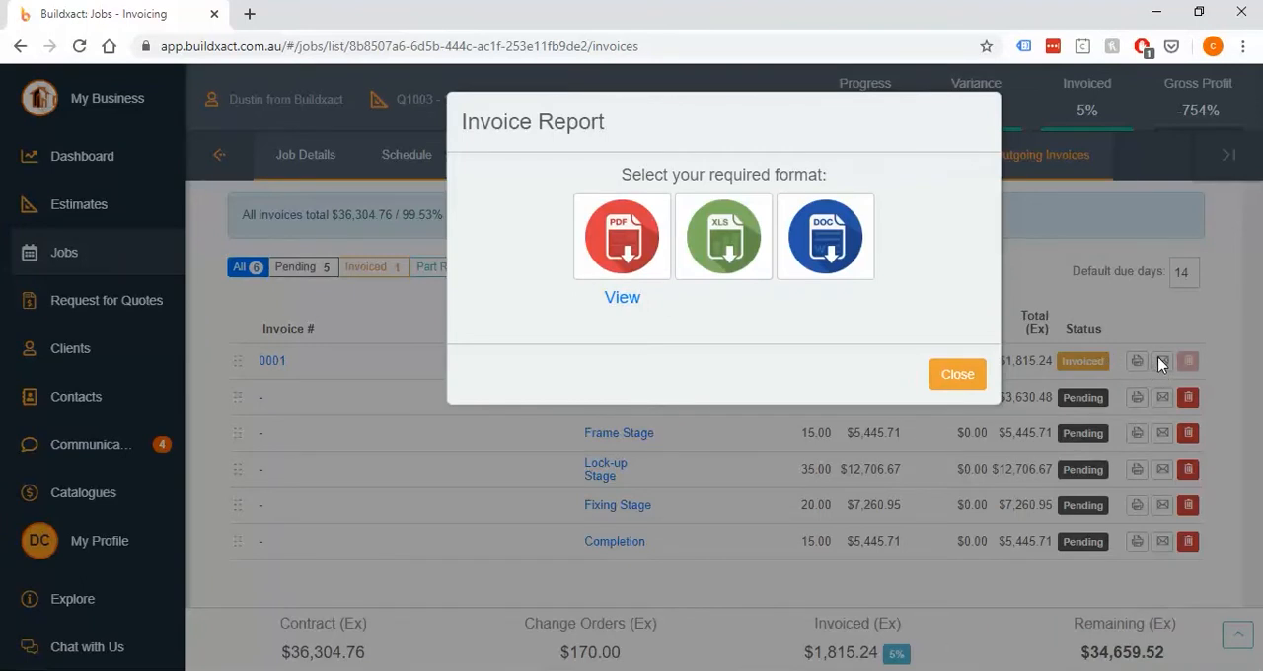
left_click(635, 299)
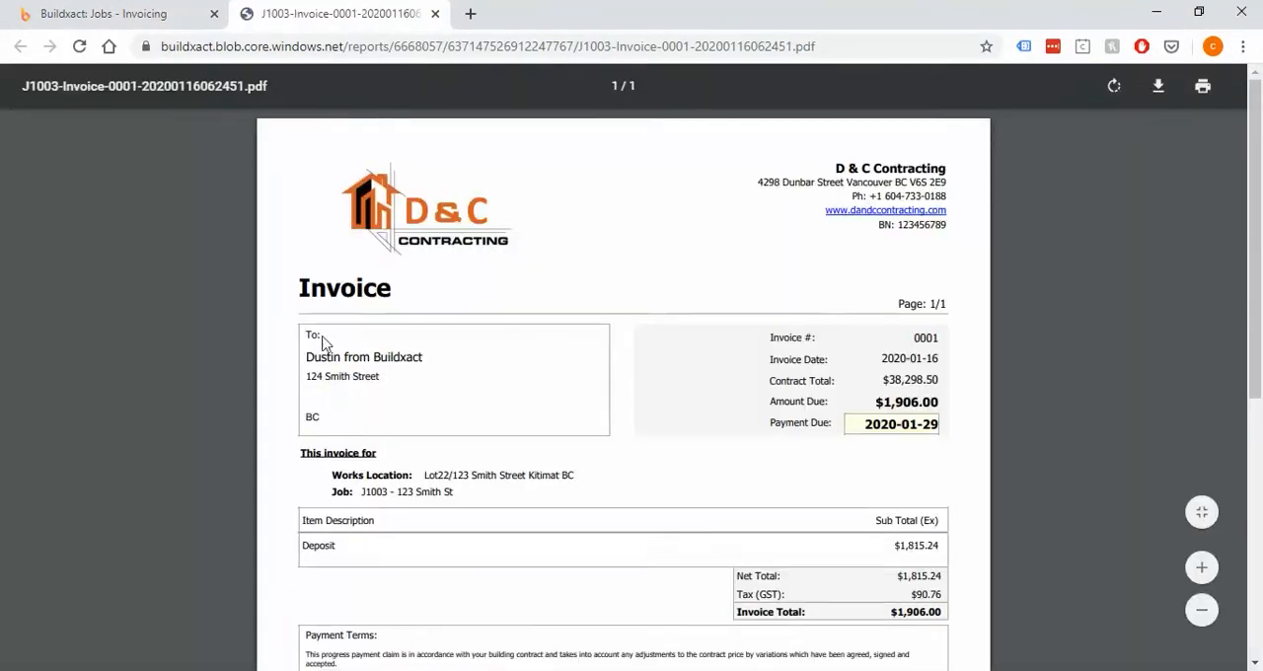
Examine the invoice PDF's recipient name and address, the deposit subtotal, and the payment terms
left_click_drag(334, 358, 411, 366)
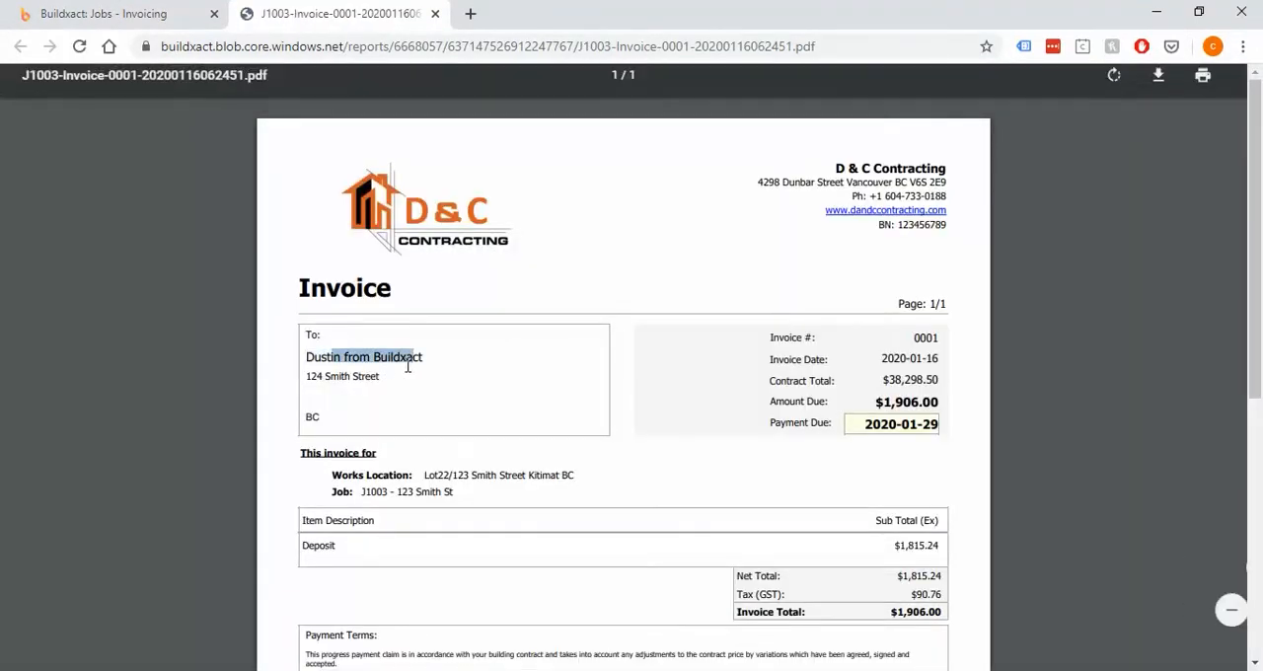
left_click(406, 369)
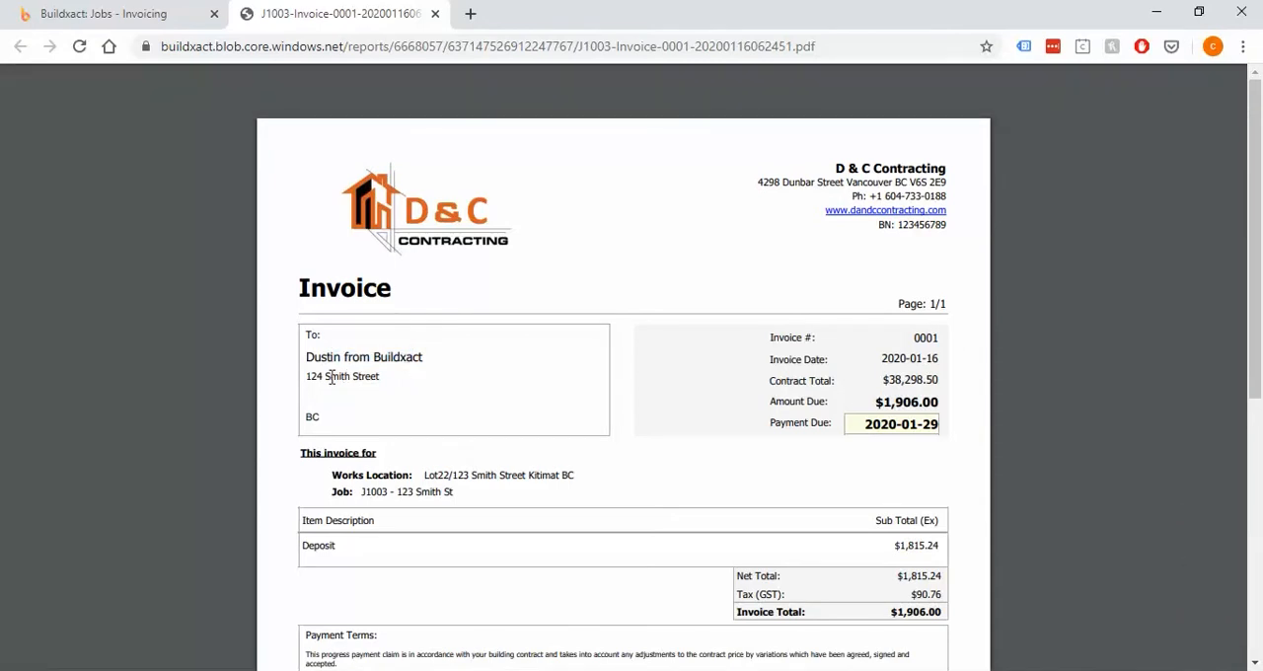
left_click_drag(331, 378, 381, 377)
left_click(344, 414)
left_click_drag(306, 417, 322, 417)
left_click(448, 391)
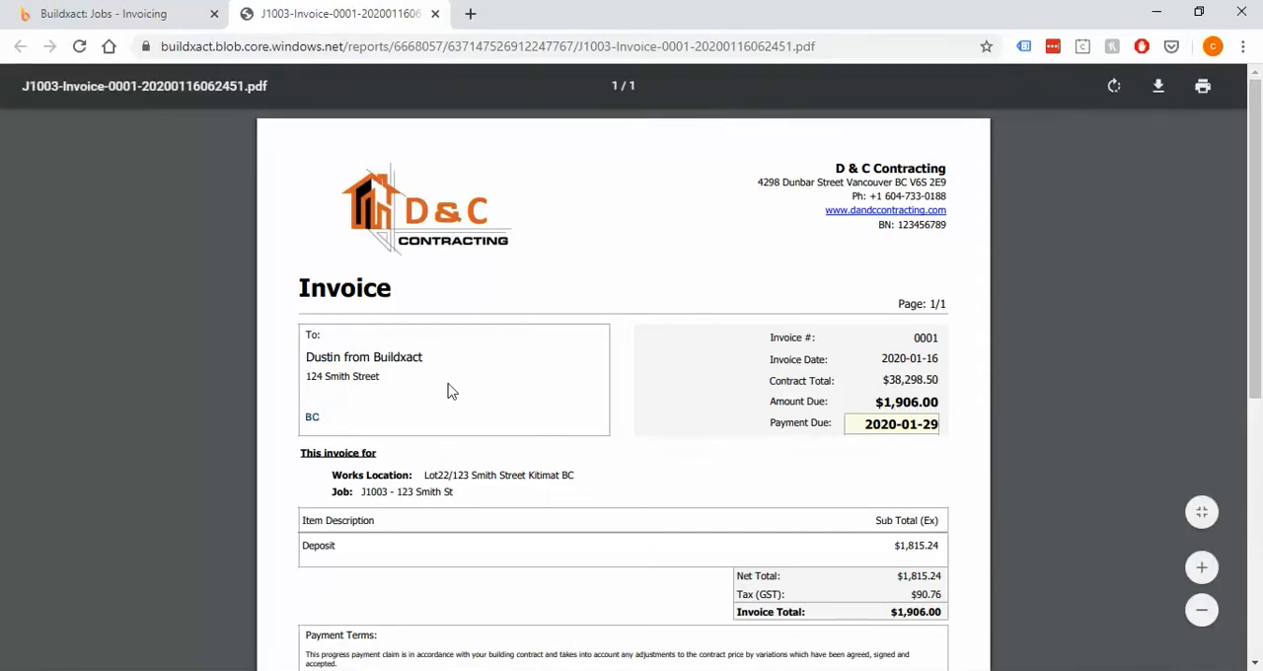
scroll(615, 417, "down", 1)
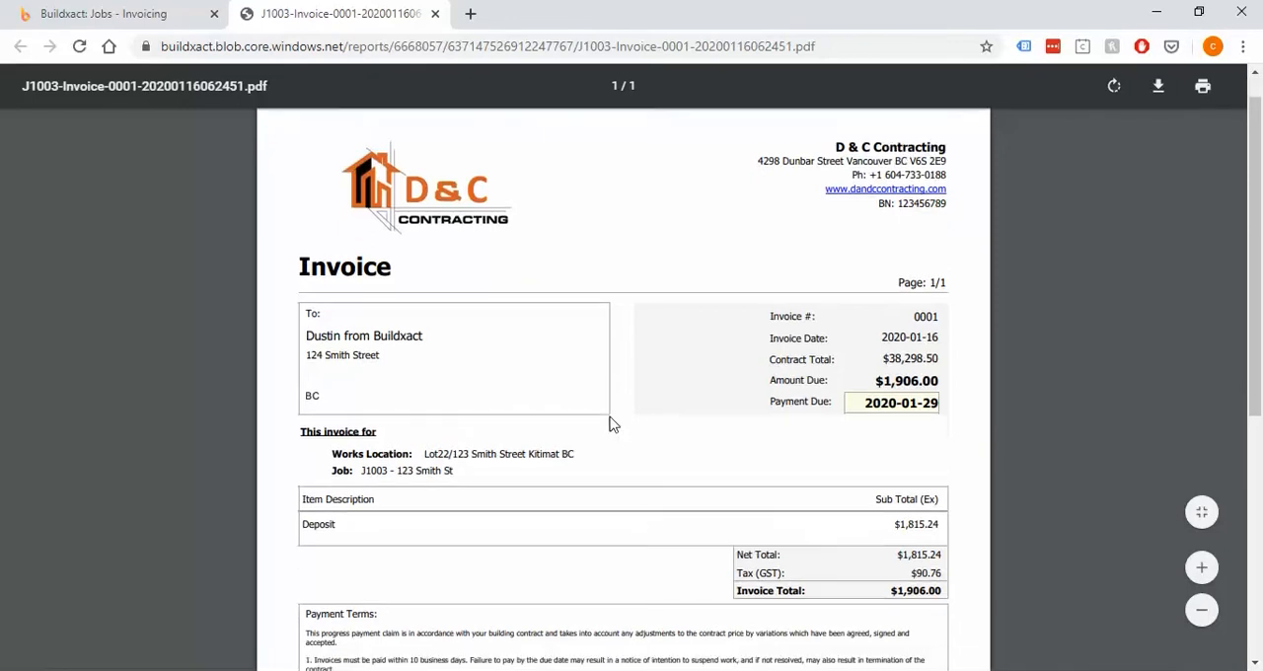
left_click_drag(888, 451, 947, 453)
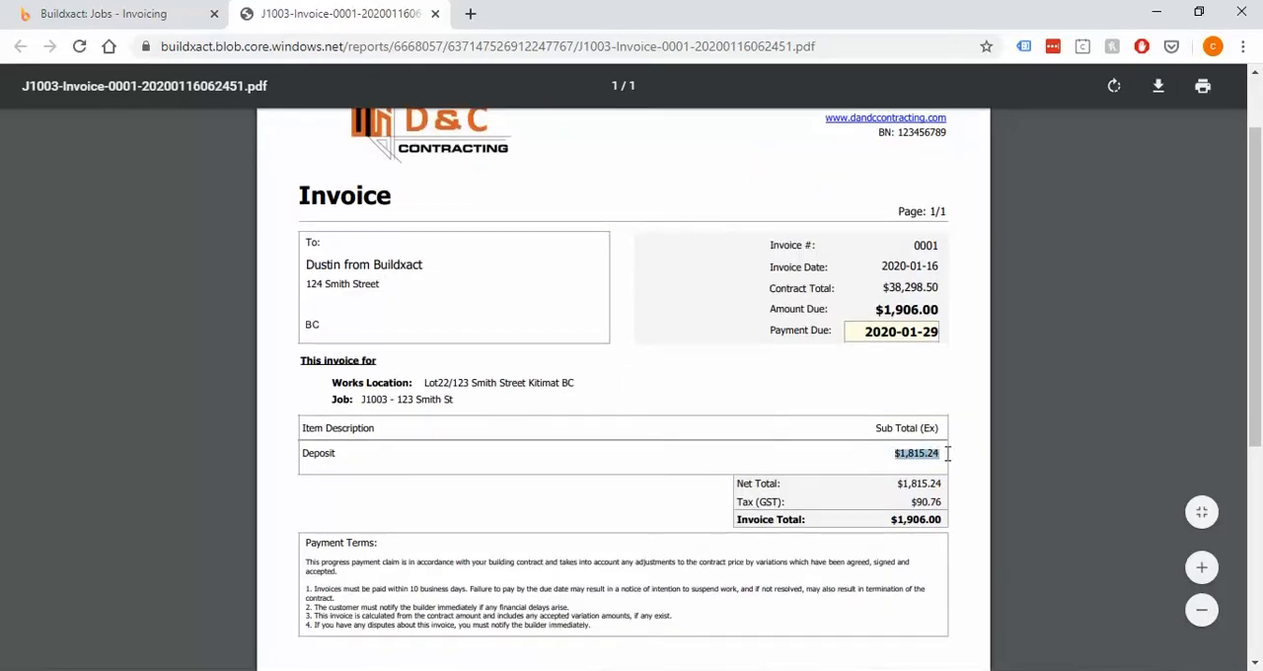
left_click(947, 454)
left_click(945, 470)
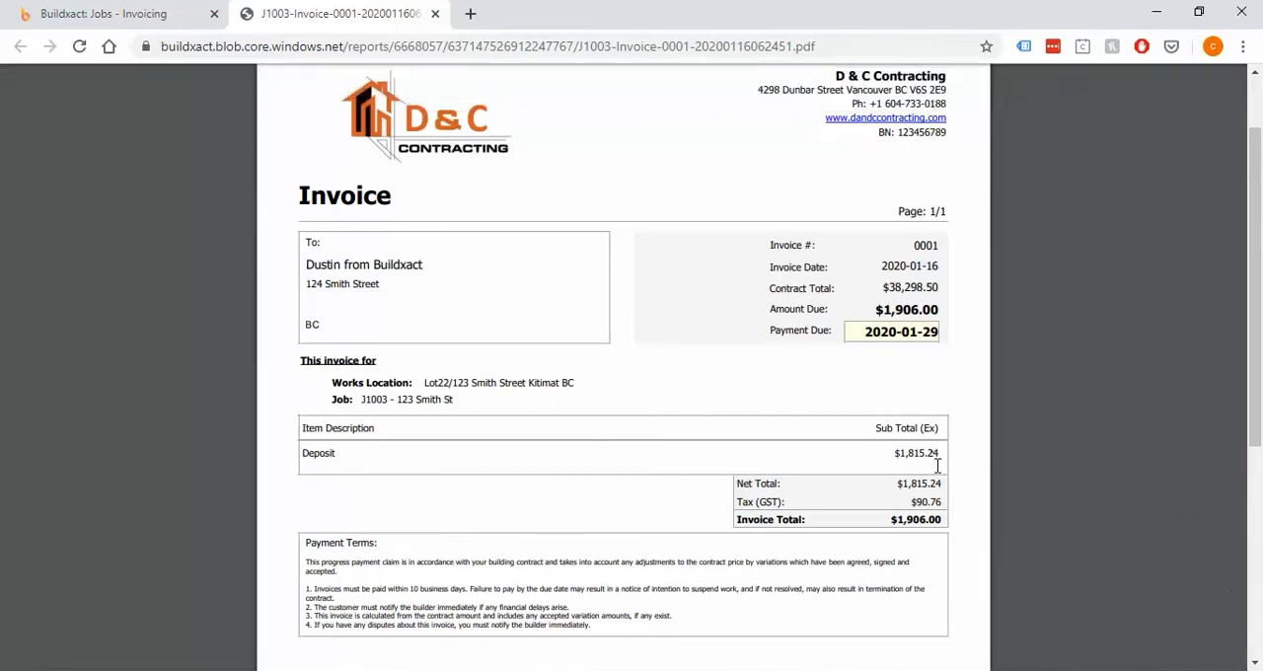
scroll(939, 465, "down", 1)
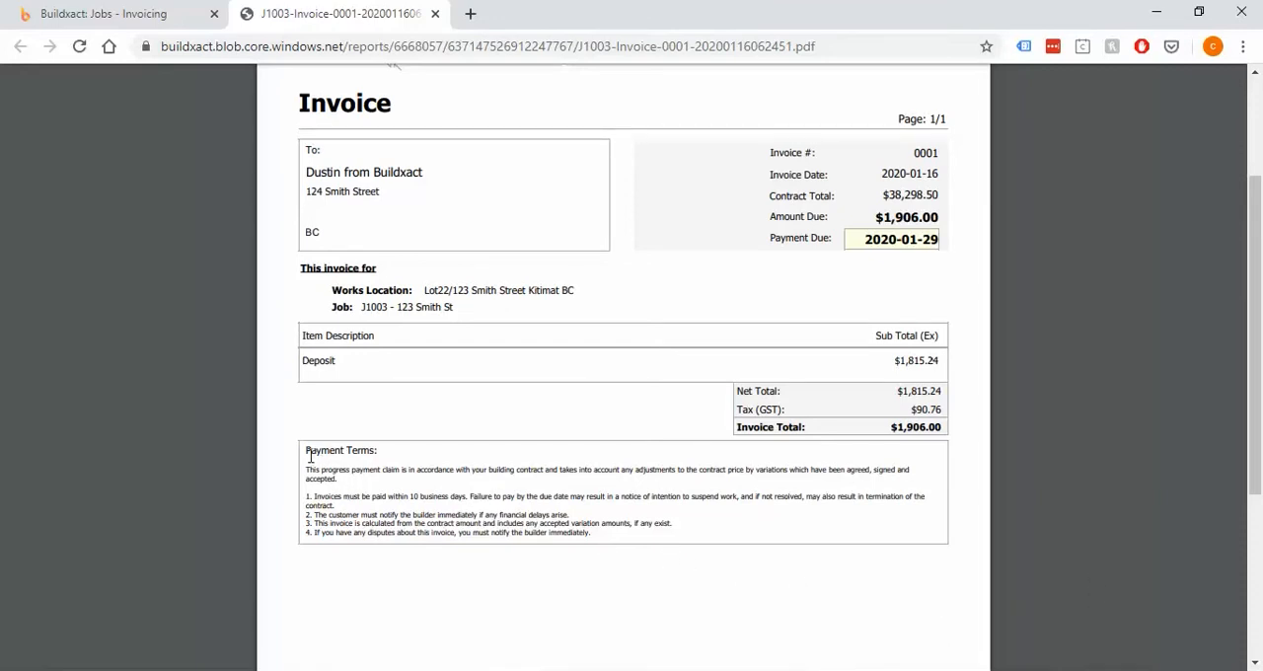
Read the payment terms in the invoice PDF, especially the clause on the payment deadline, and close the PDF and report dialog
left_click_drag(305, 449, 667, 535)
left_click(667, 534)
left_click(1210, 576)
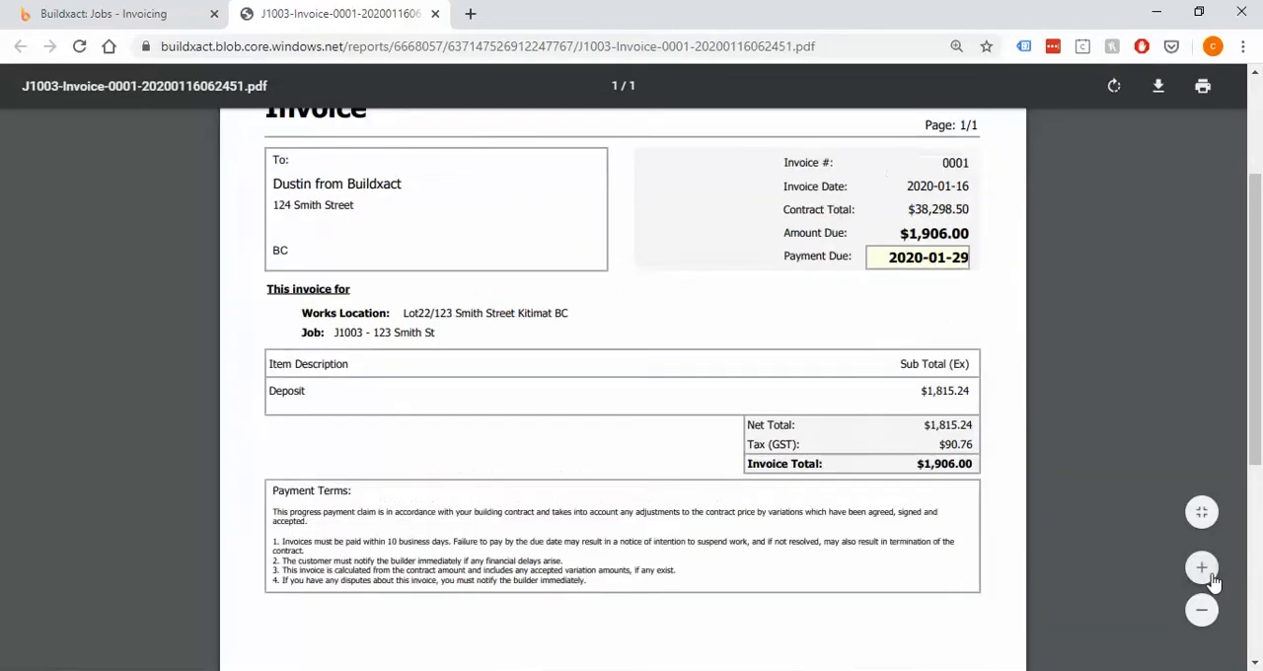
left_click(1211, 576)
scroll(667, 495, "down", 1)
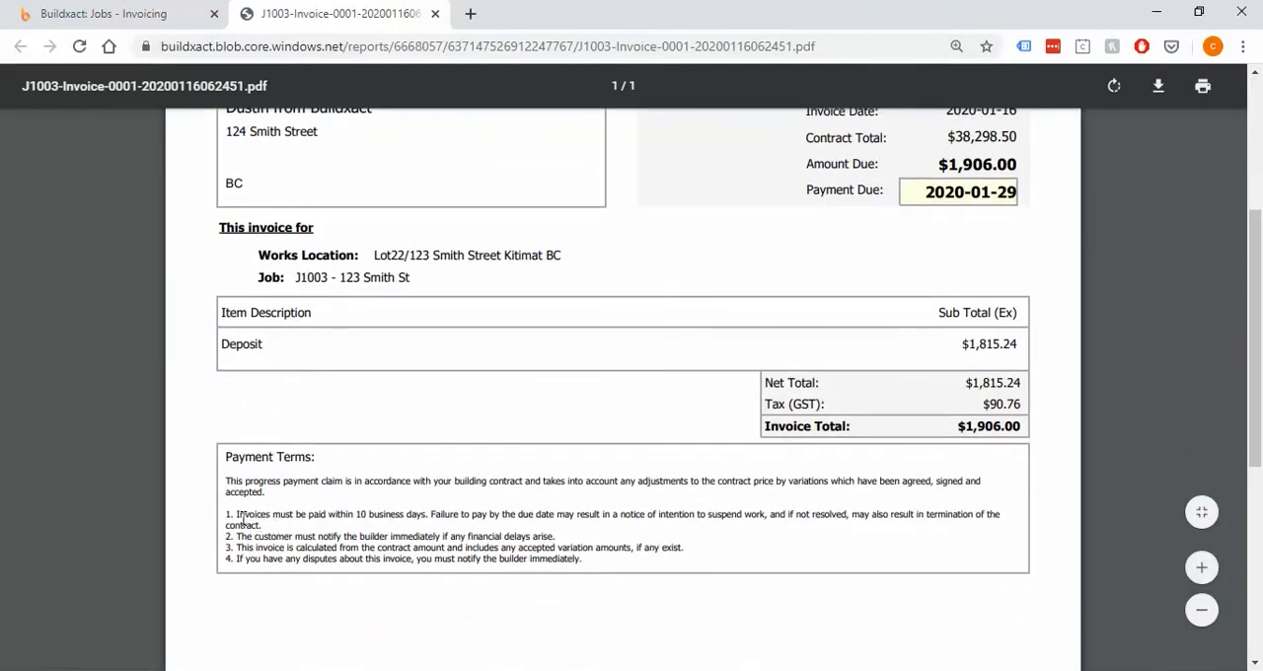
left_click_drag(236, 514, 429, 509)
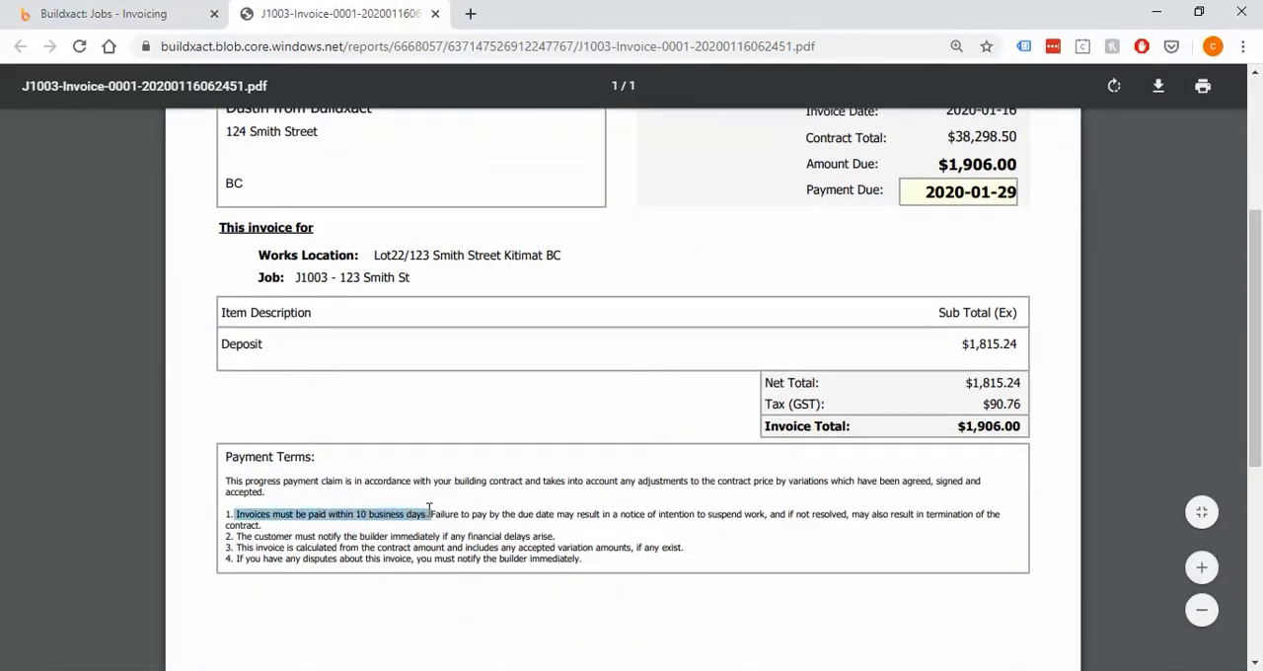
left_click(484, 510)
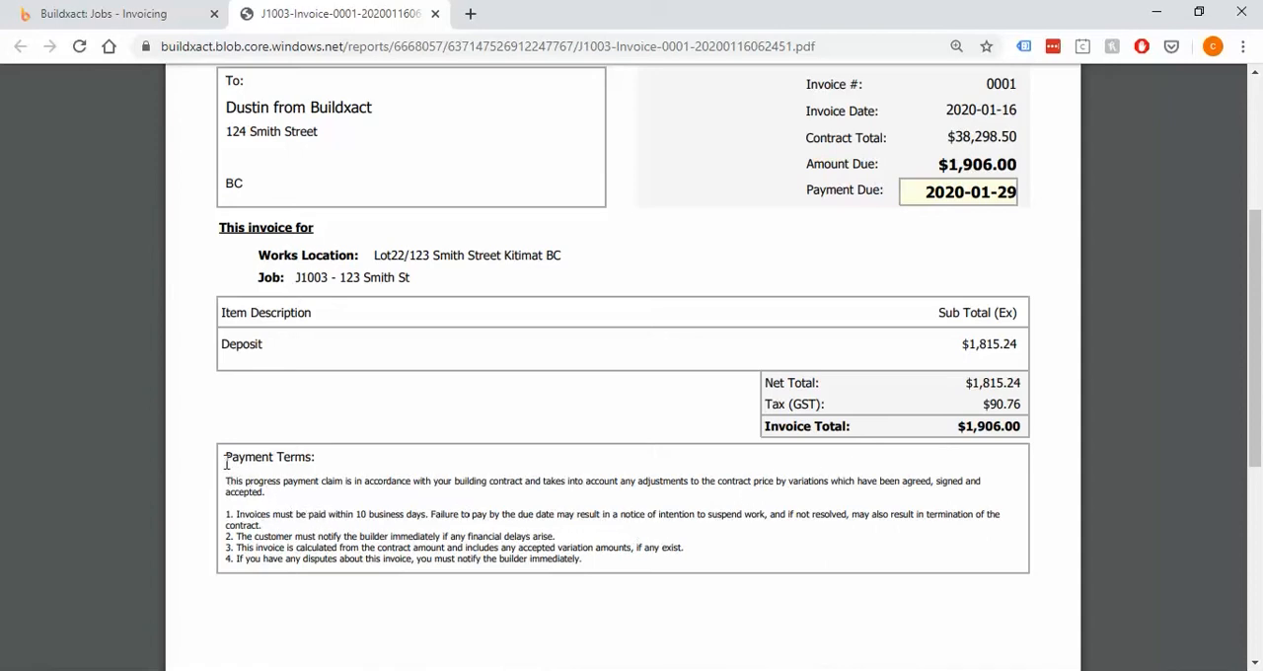
left_click_drag(226, 463, 607, 561)
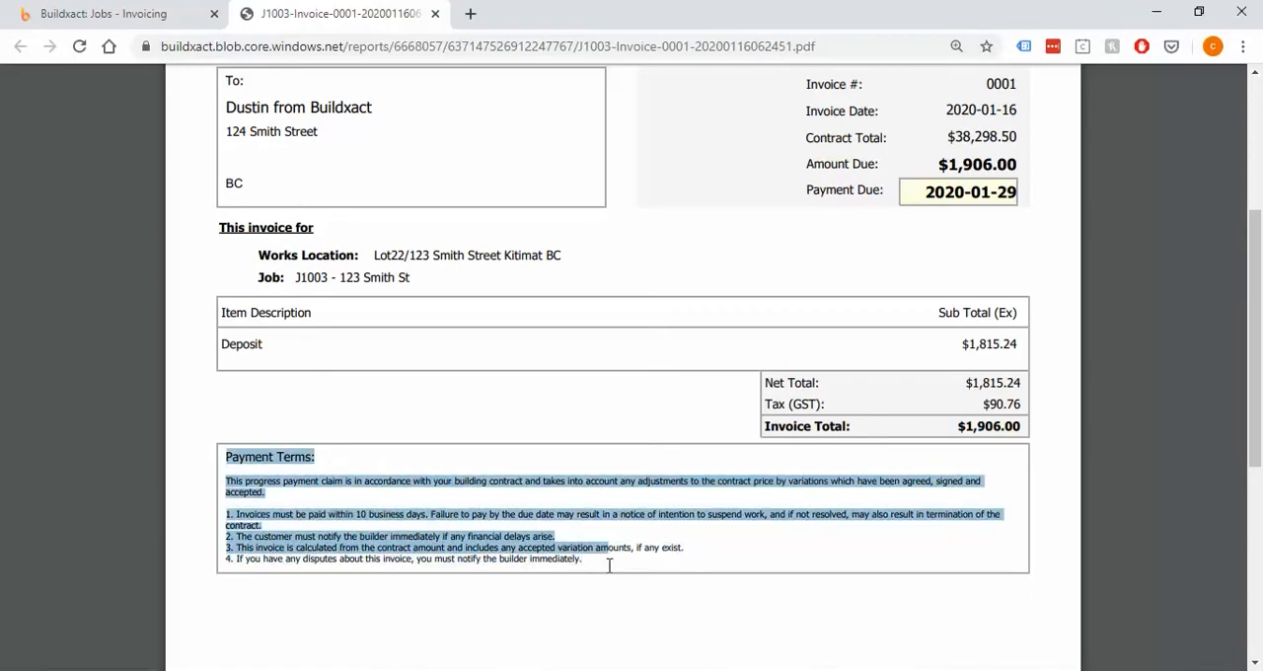
left_click(609, 564)
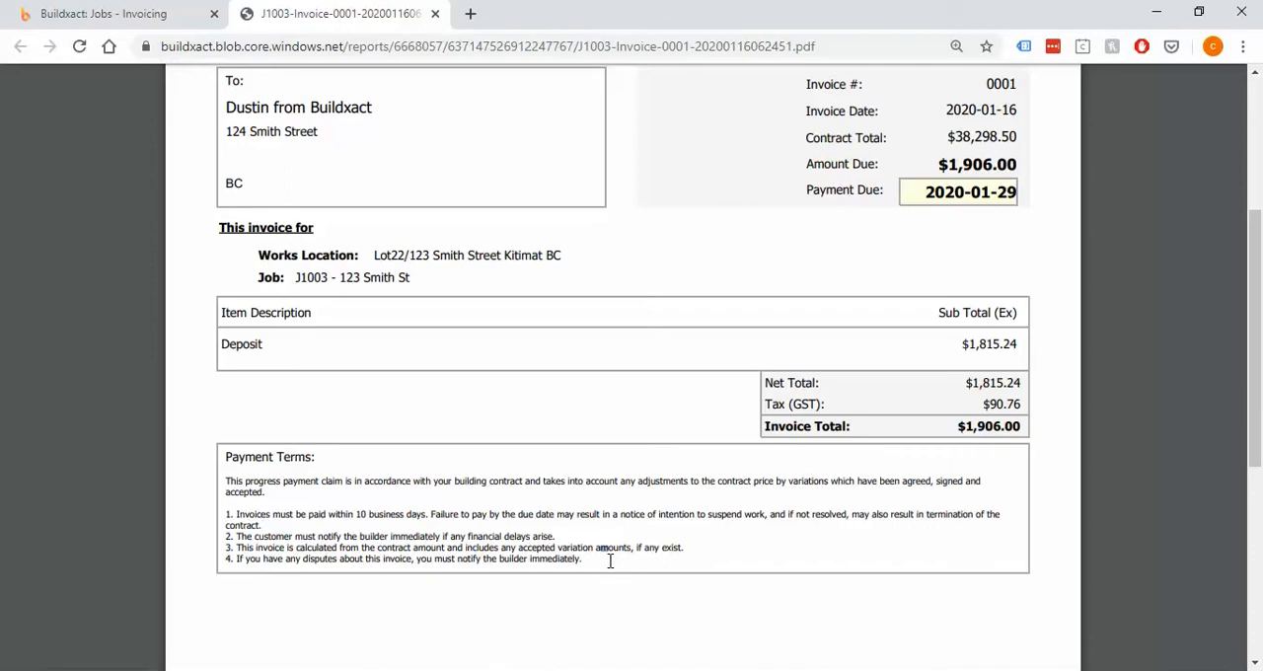
scroll(610, 561, "up", 3)
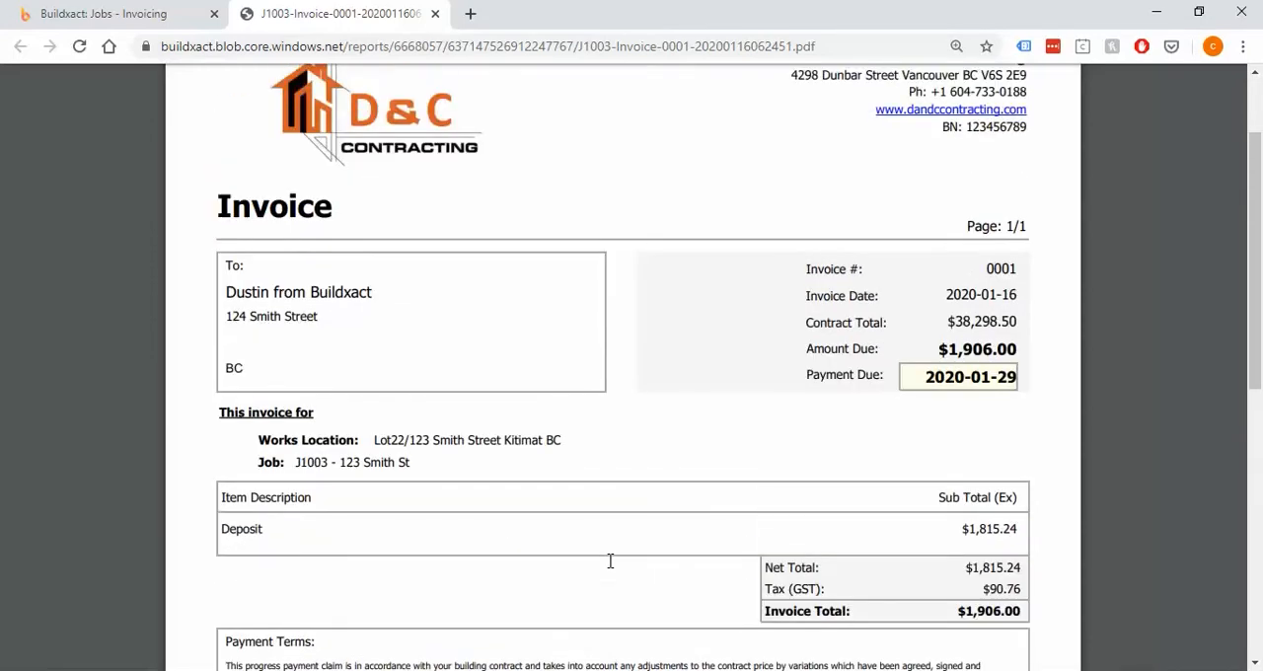
left_click(435, 14)
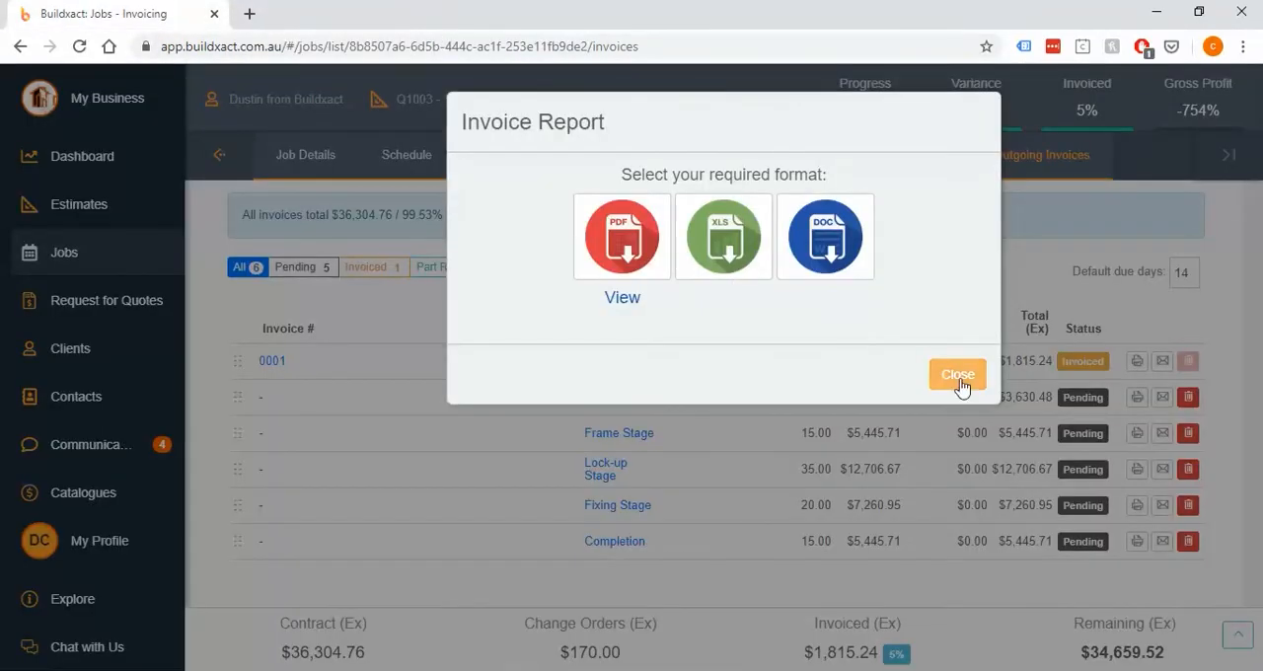
left_click(961, 381)
Open the customer invoice payment terms for editing, review their text, and leave without saving
scroll(1165, 314, "up", 1)
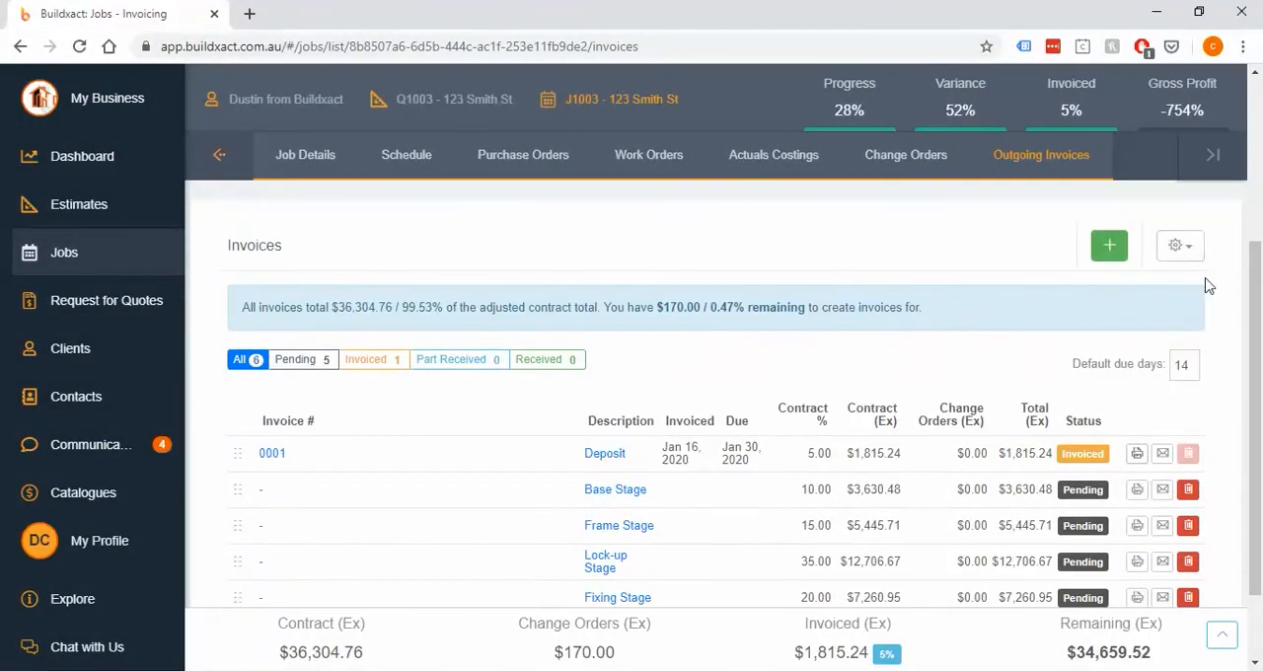
left_click(1181, 246)
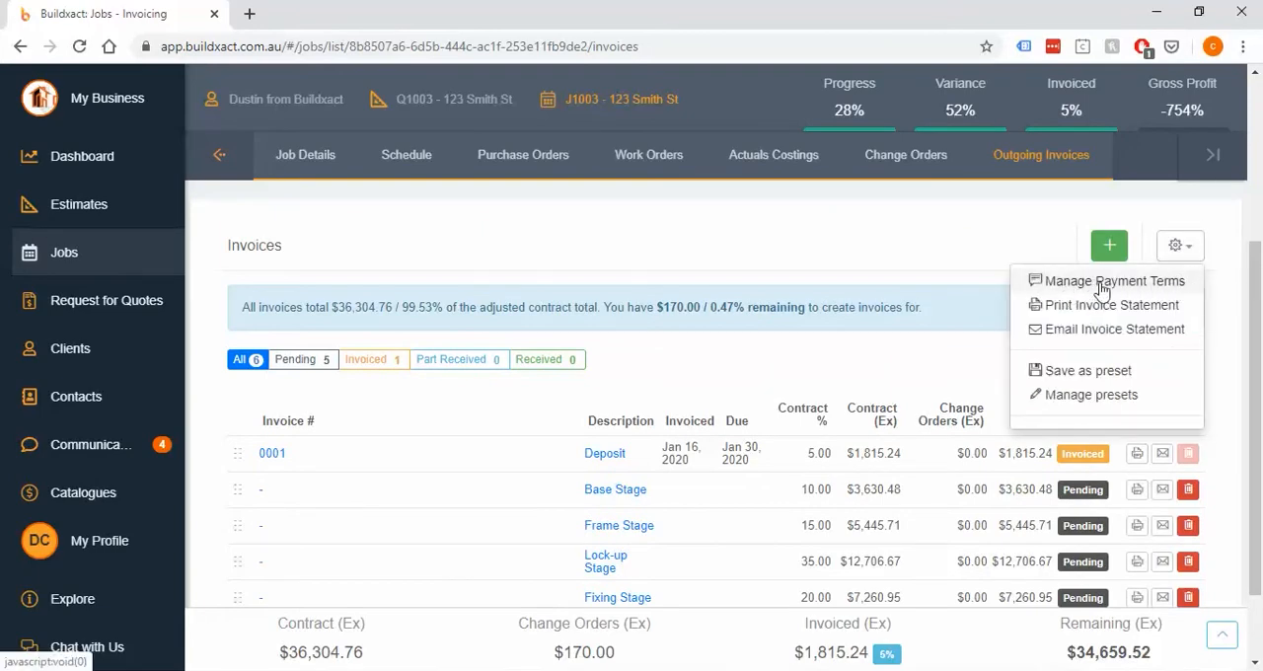
left_click(1131, 285)
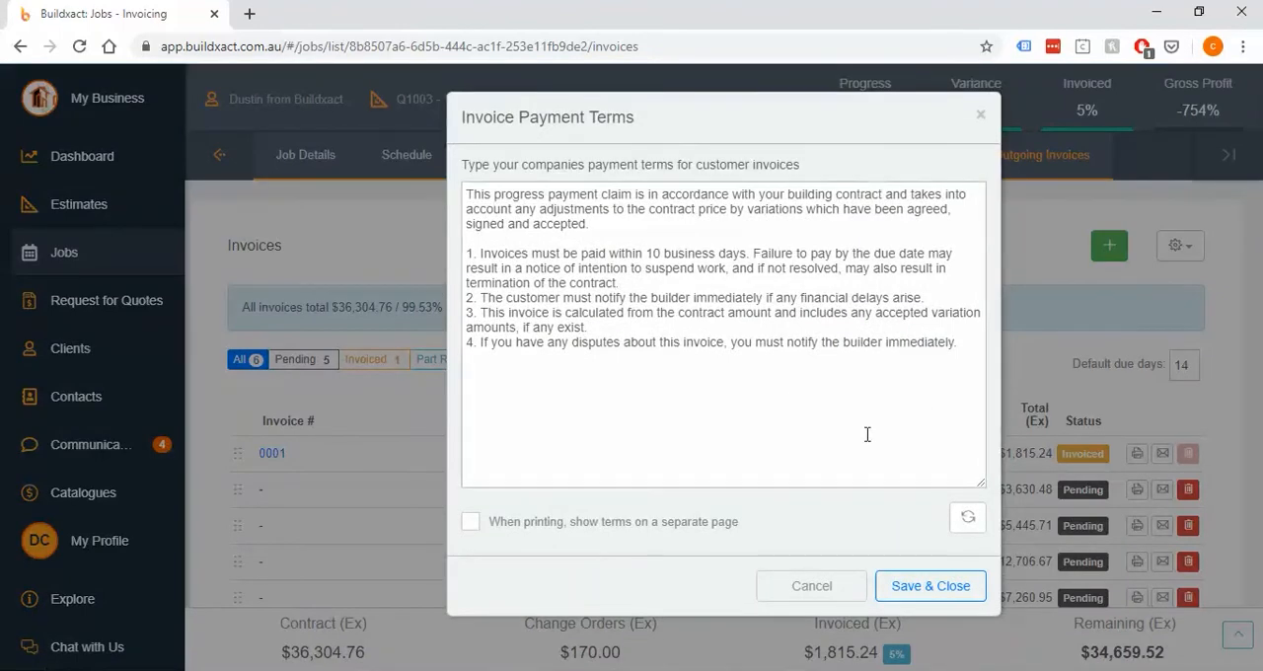
left_click_drag(864, 341, 459, 203)
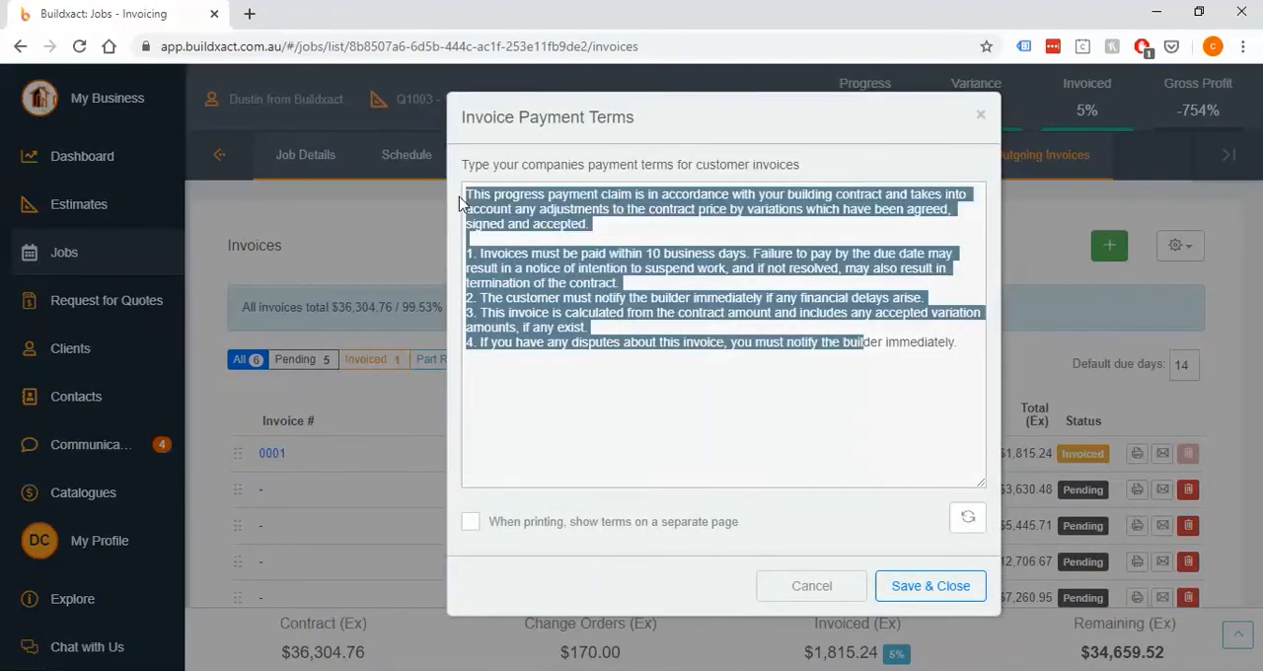
left_click(818, 467)
left_click(834, 592)
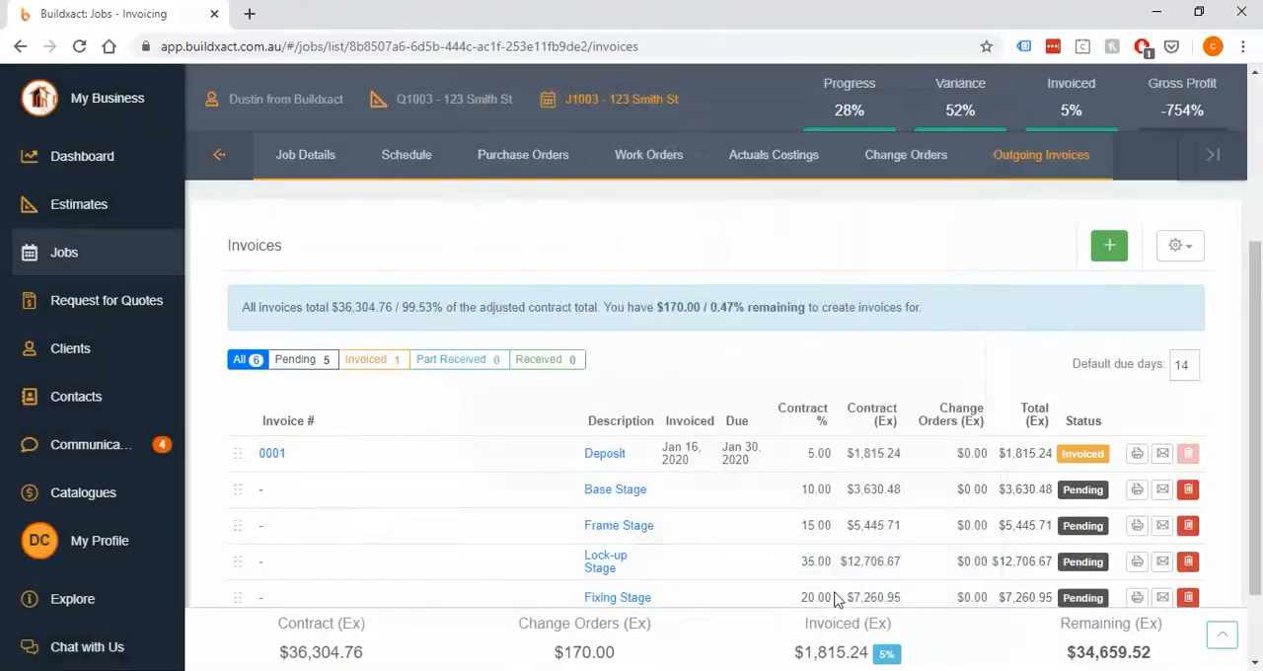
Review the Deposit invoice's email options, invoice only or with statement attached, and cancel without sending
left_click(1165, 457)
left_click_drag(711, 203, 628, 209)
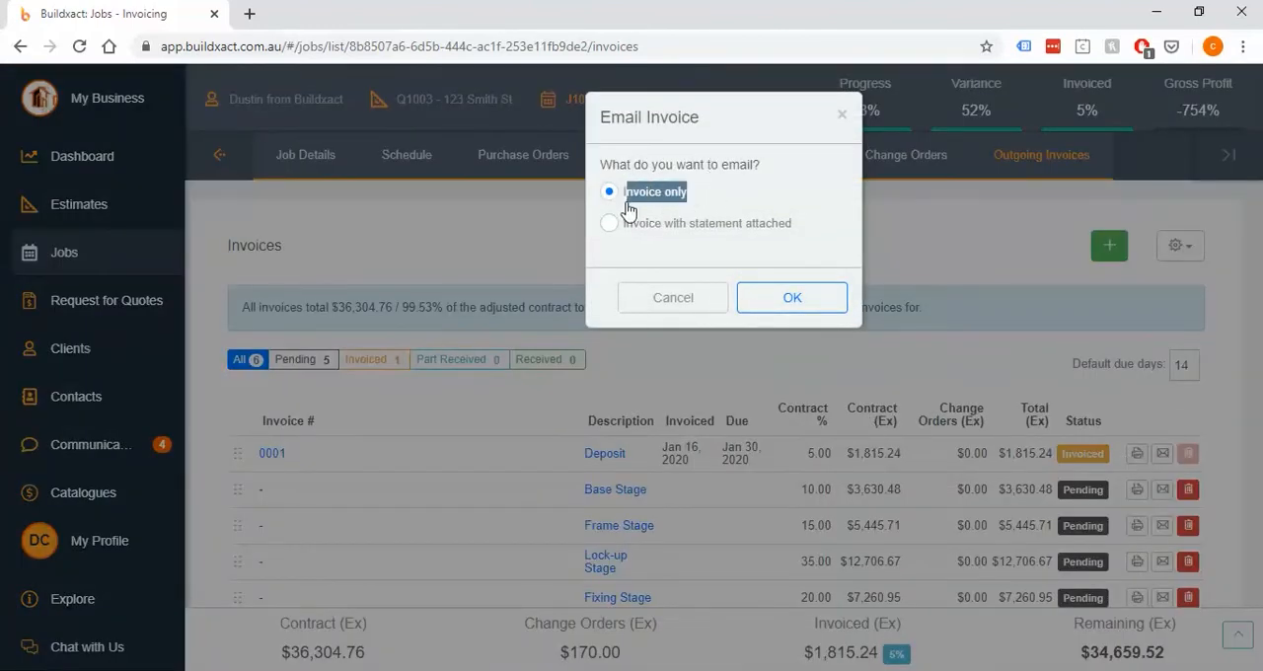
left_click_drag(793, 225, 684, 233)
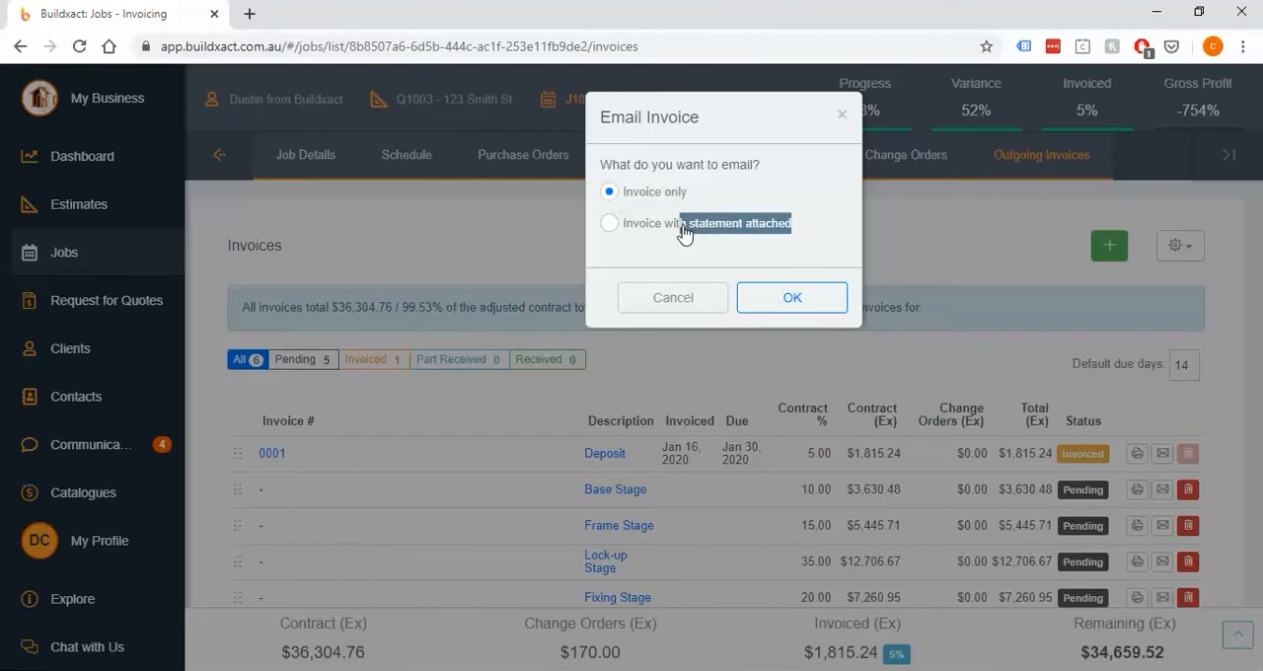
left_click(789, 259)
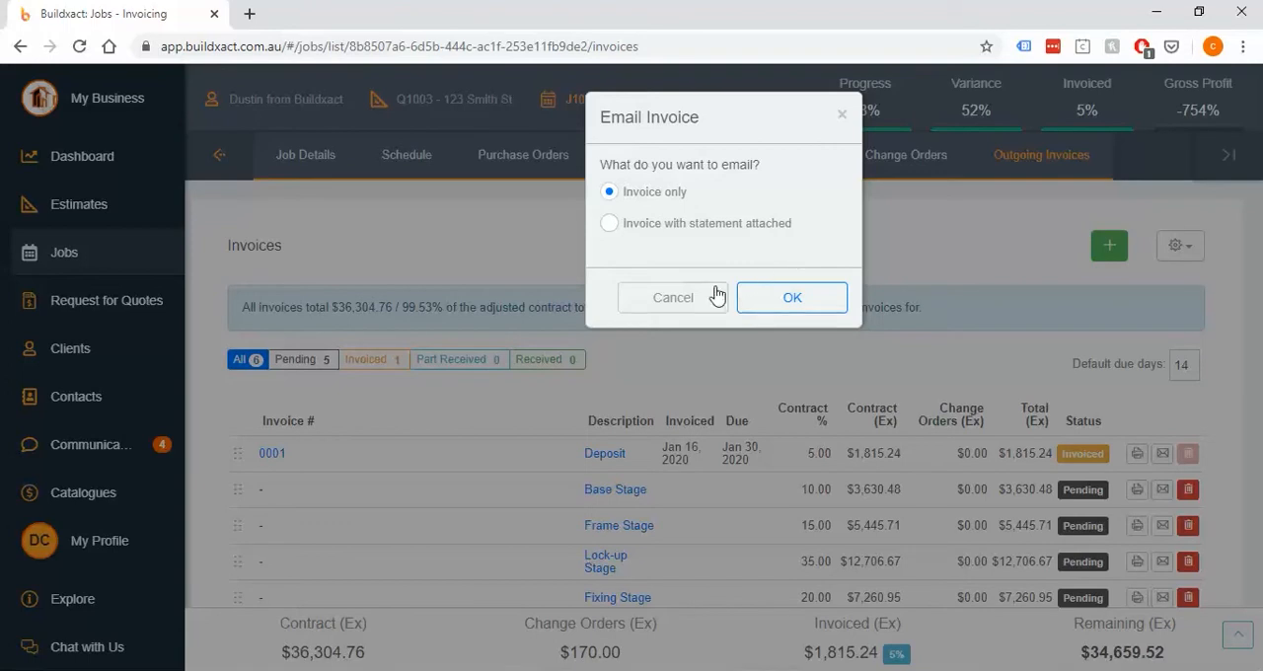
left_click(679, 297)
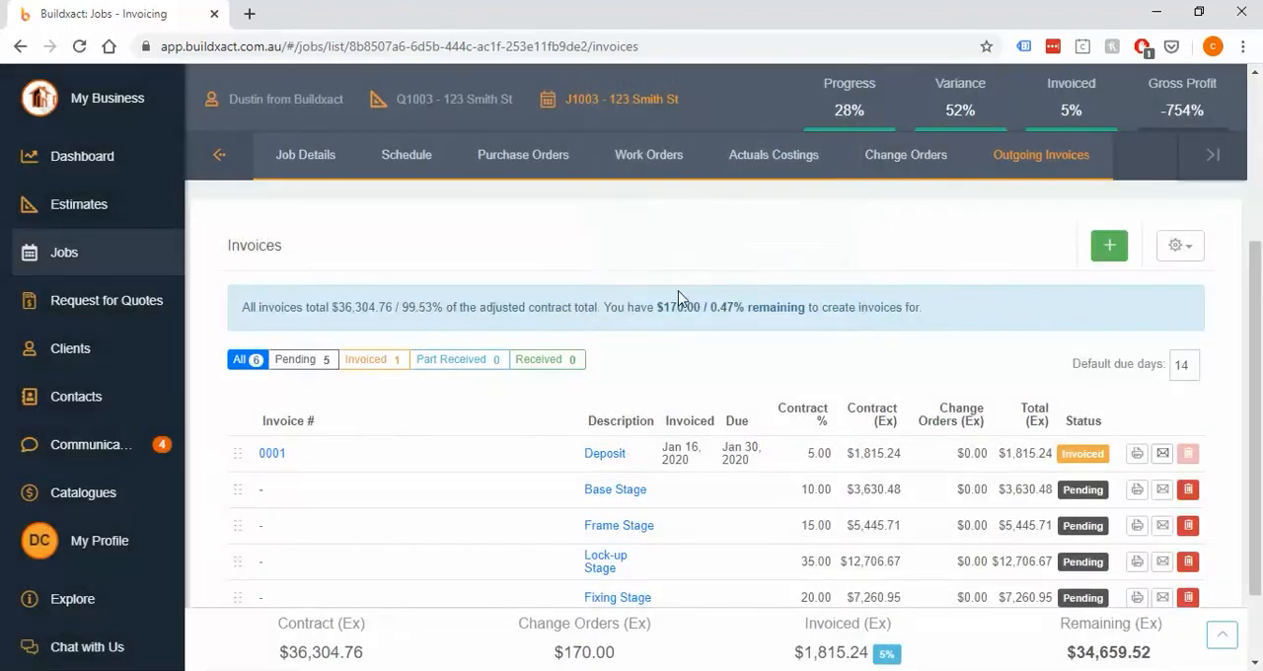
Generate the job's invoice statement in PDF format and open it for viewing
left_click(1188, 259)
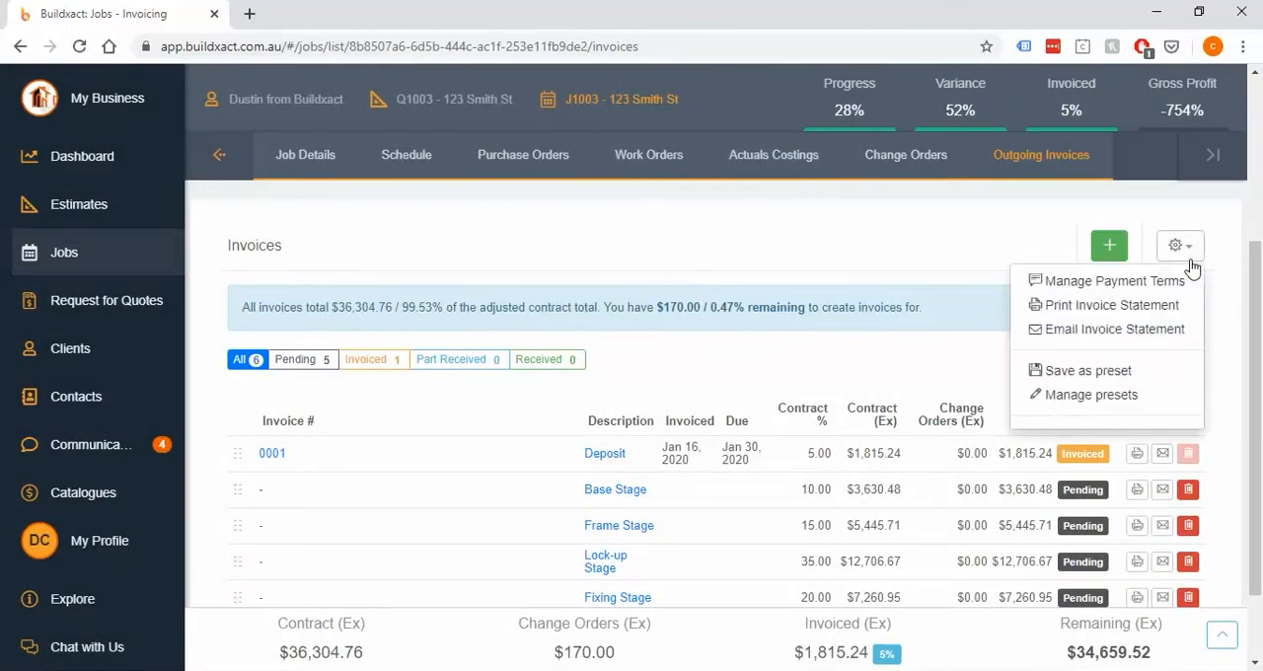
left_click(1108, 309)
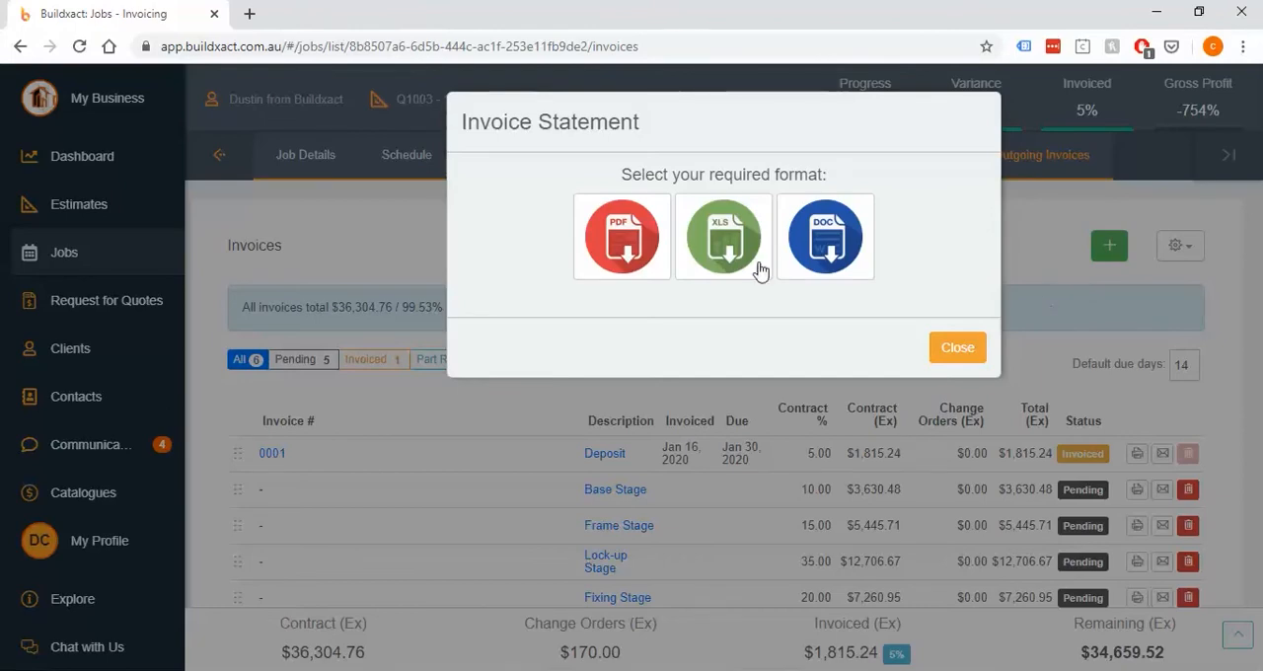
mouse_move(640, 286)
left_click(626, 306)
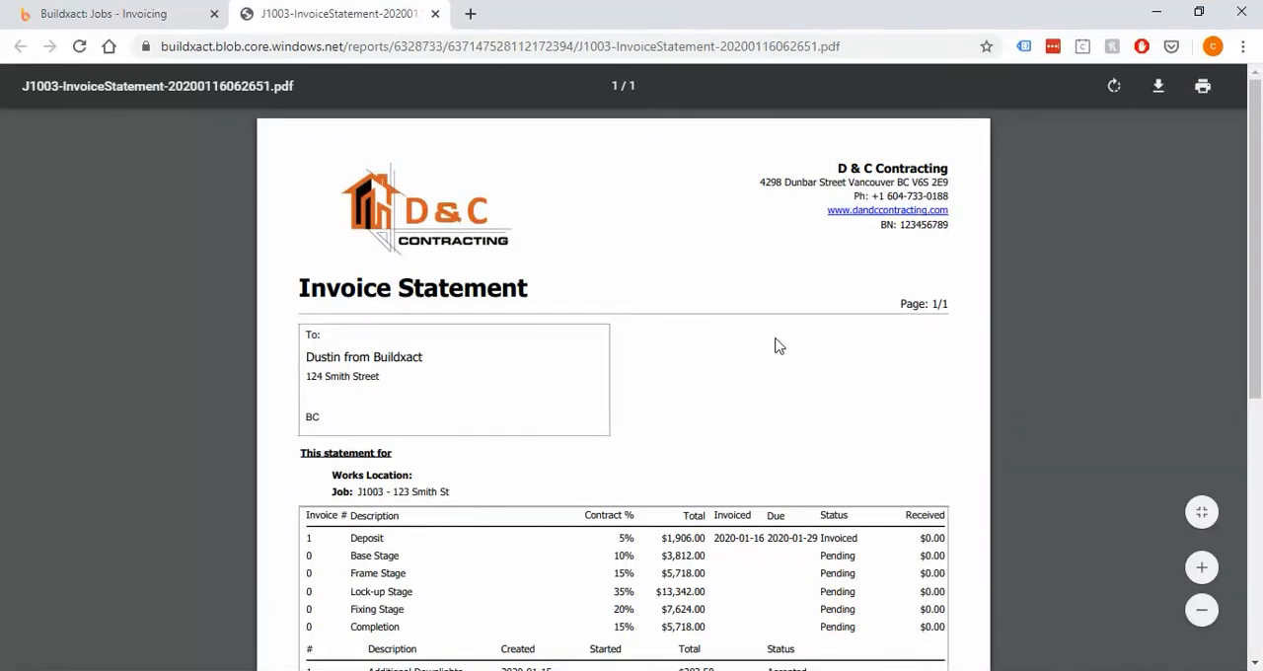
Examine the statement's invoice stages, change orders, and adjusted contract total
scroll(776, 345, "down", 2)
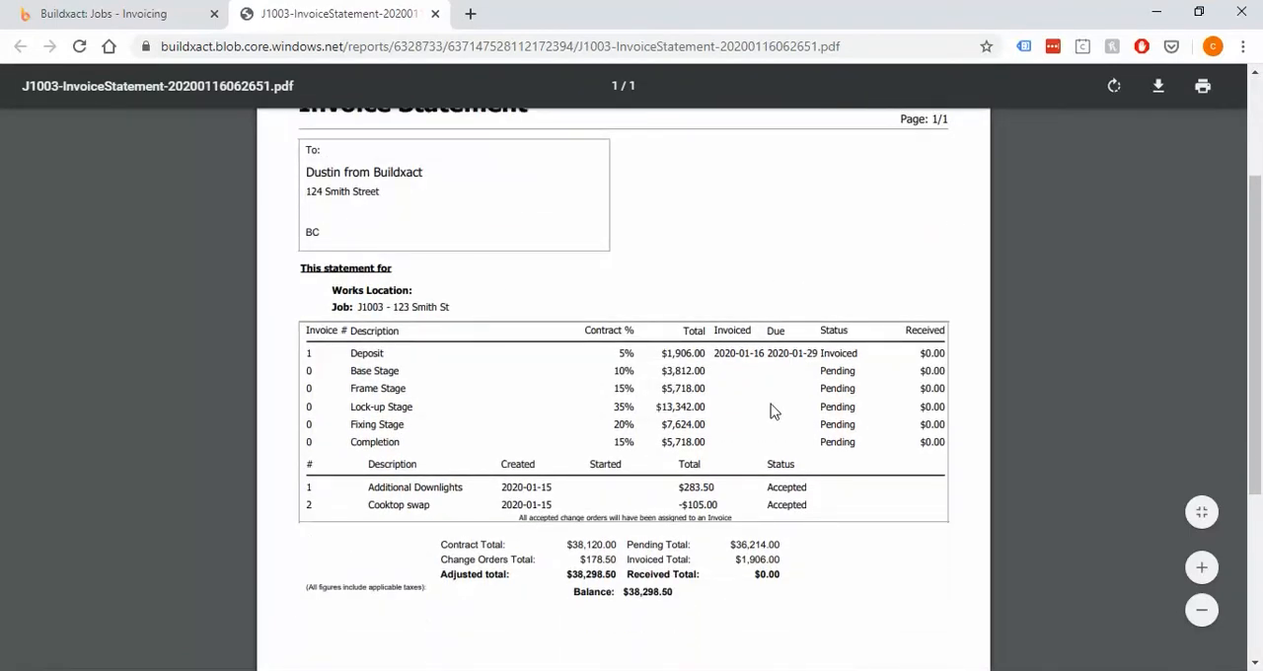
left_click(1202, 569)
scroll(656, 429, "down", 2)
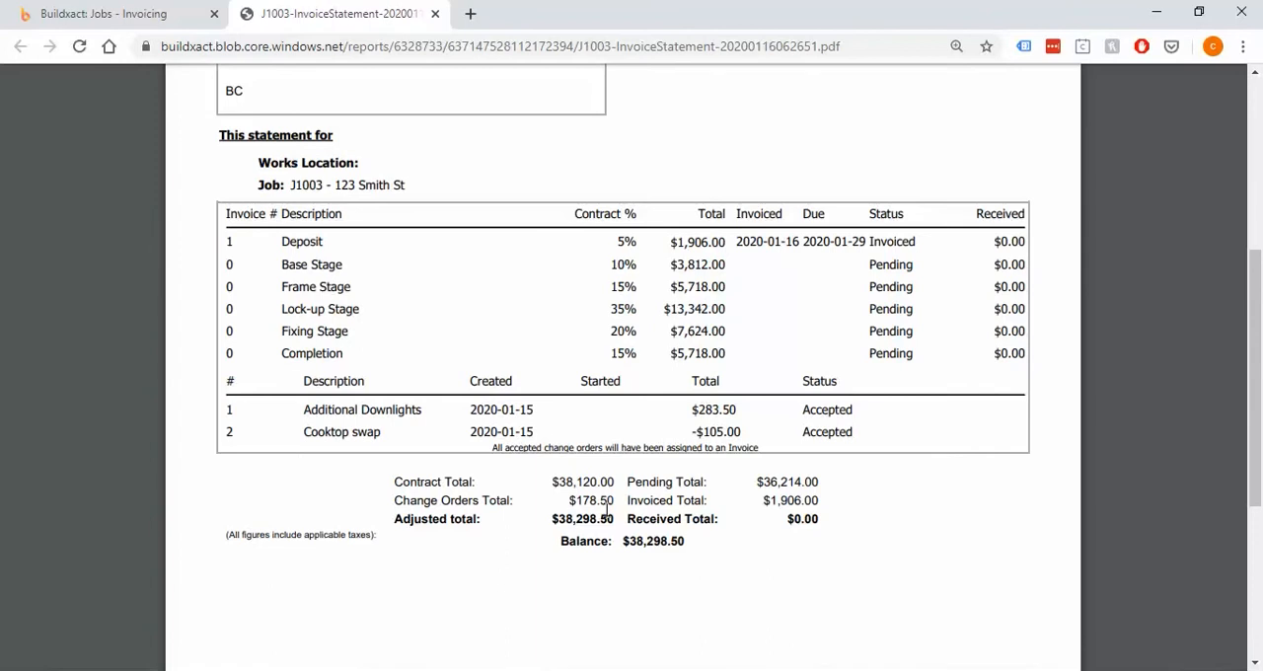
double_click(565, 519)
left_click(609, 543)
Close the invoice statement and its dialog, and view the Base Stage invoice's details without changing them
left_click(434, 14)
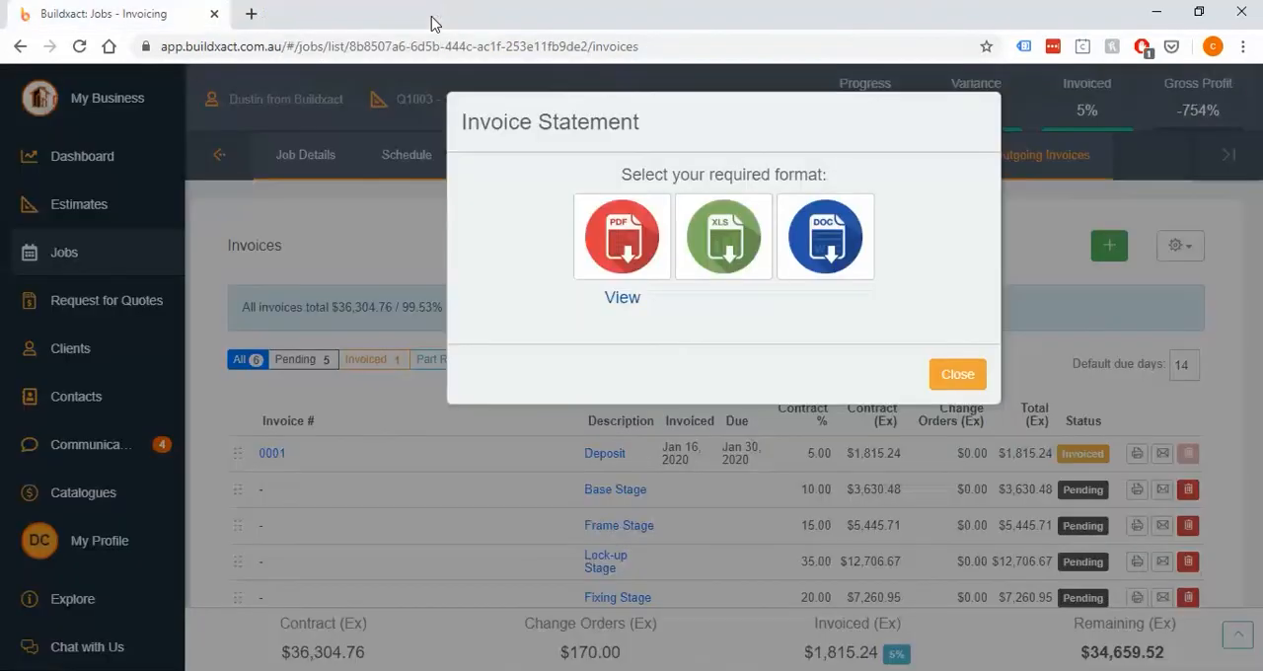
left_click(953, 377)
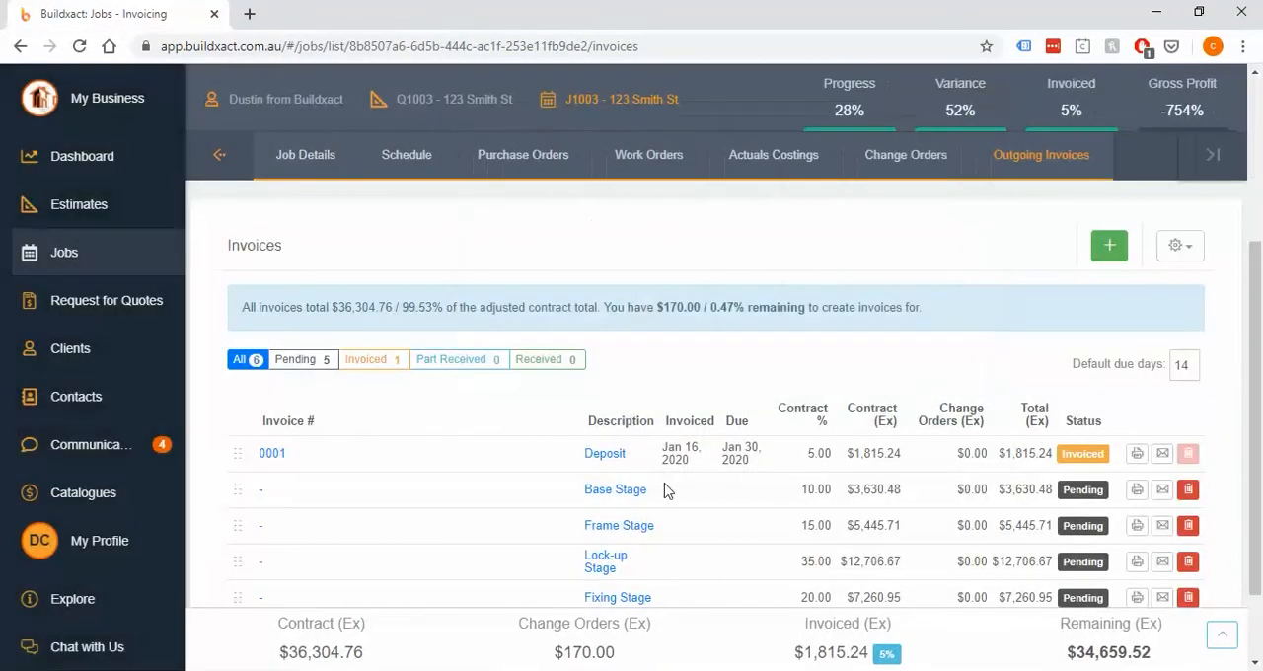
left_click(609, 491)
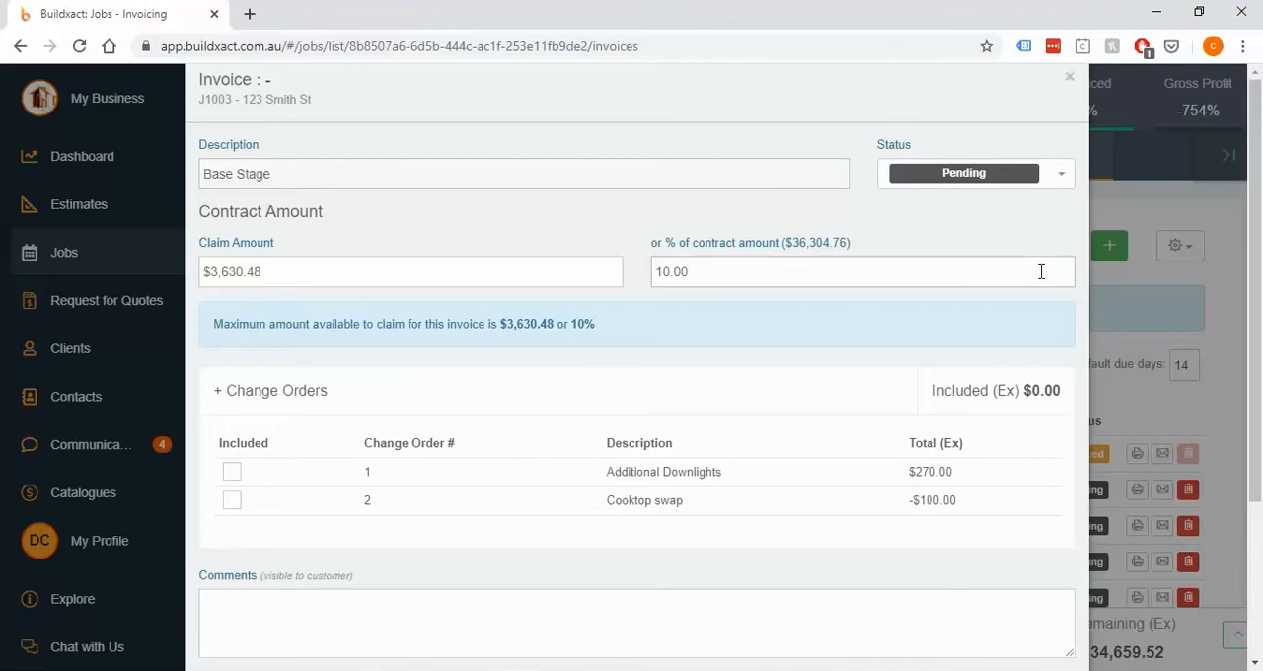
left_click(1068, 77)
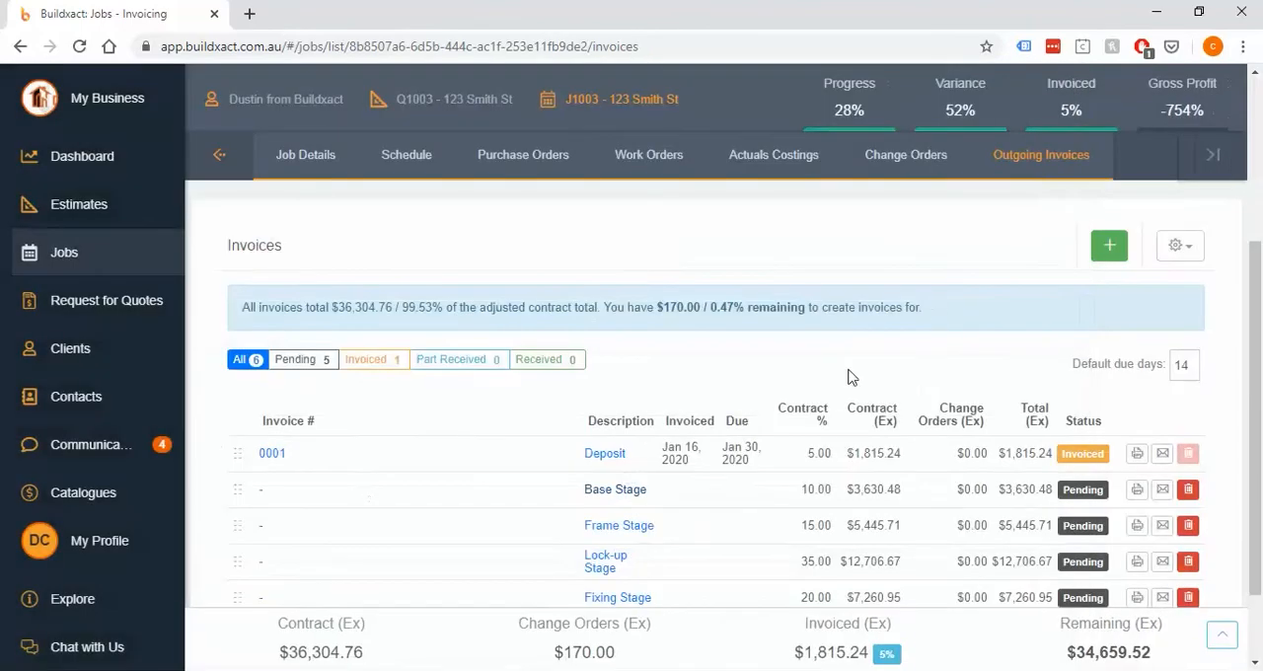
Open the Deposit invoice and change its status to Received to start a new receipt
left_click(604, 453)
left_click(918, 187)
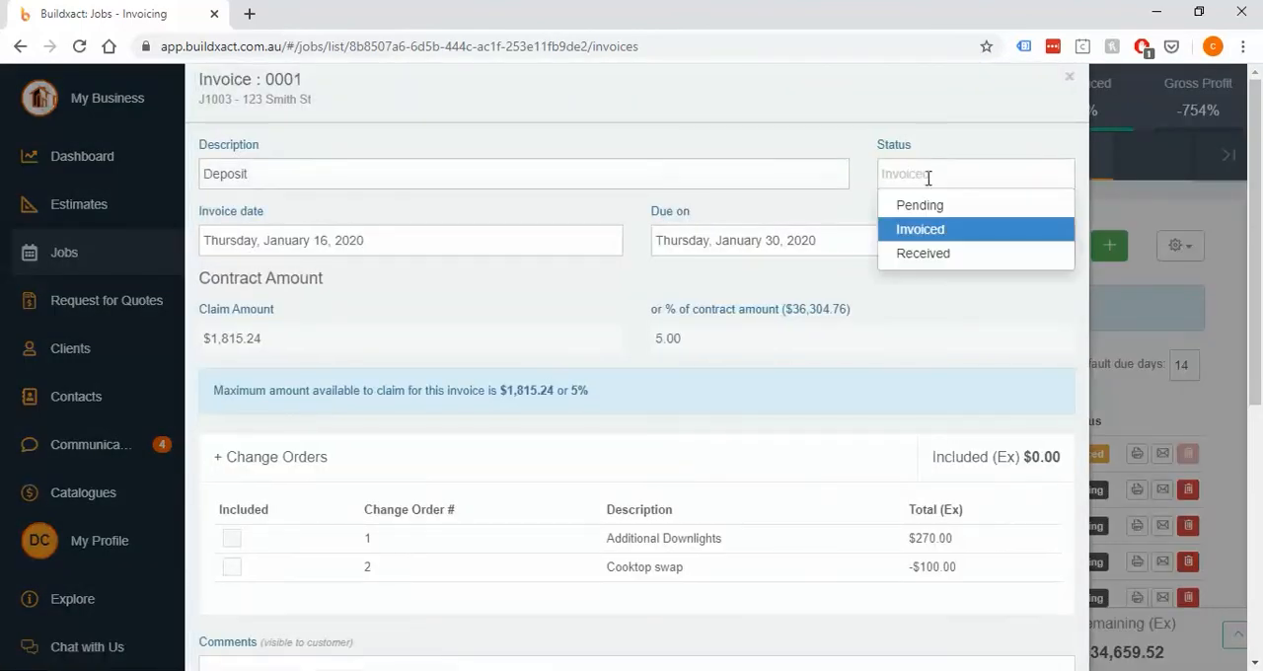
left_click(924, 254)
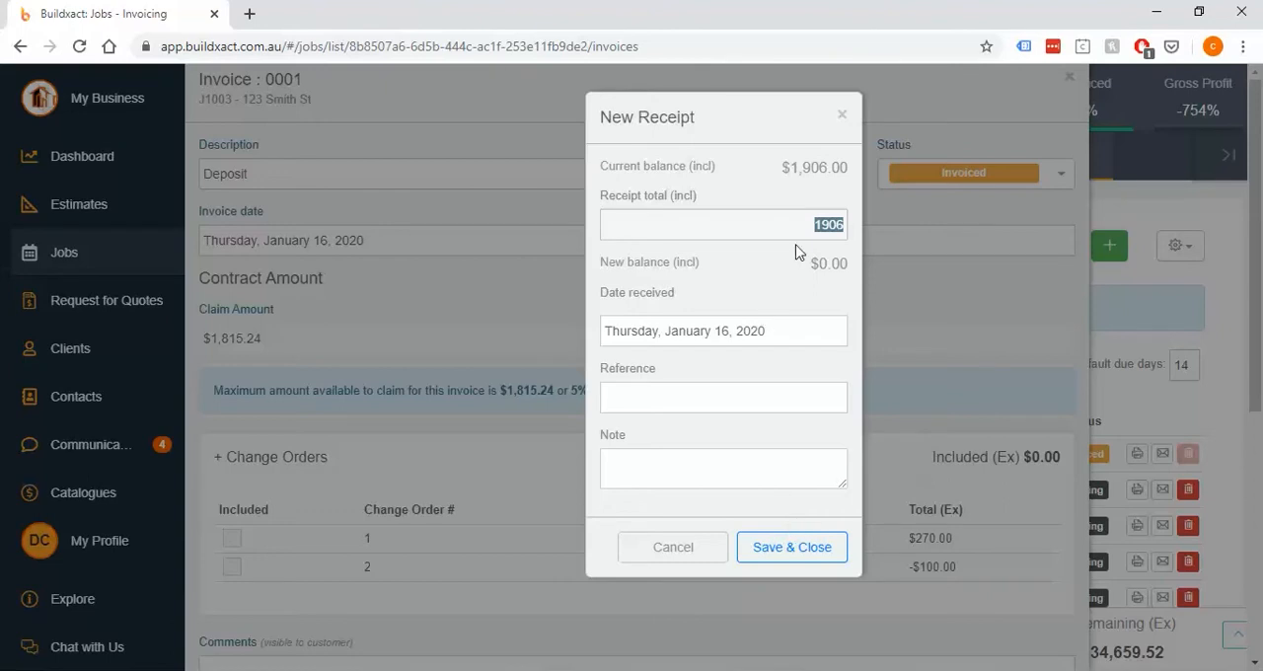
Try a partial payment by setting the new receipt's total to $500.00
key("BackSpace")
left_click(809, 375)
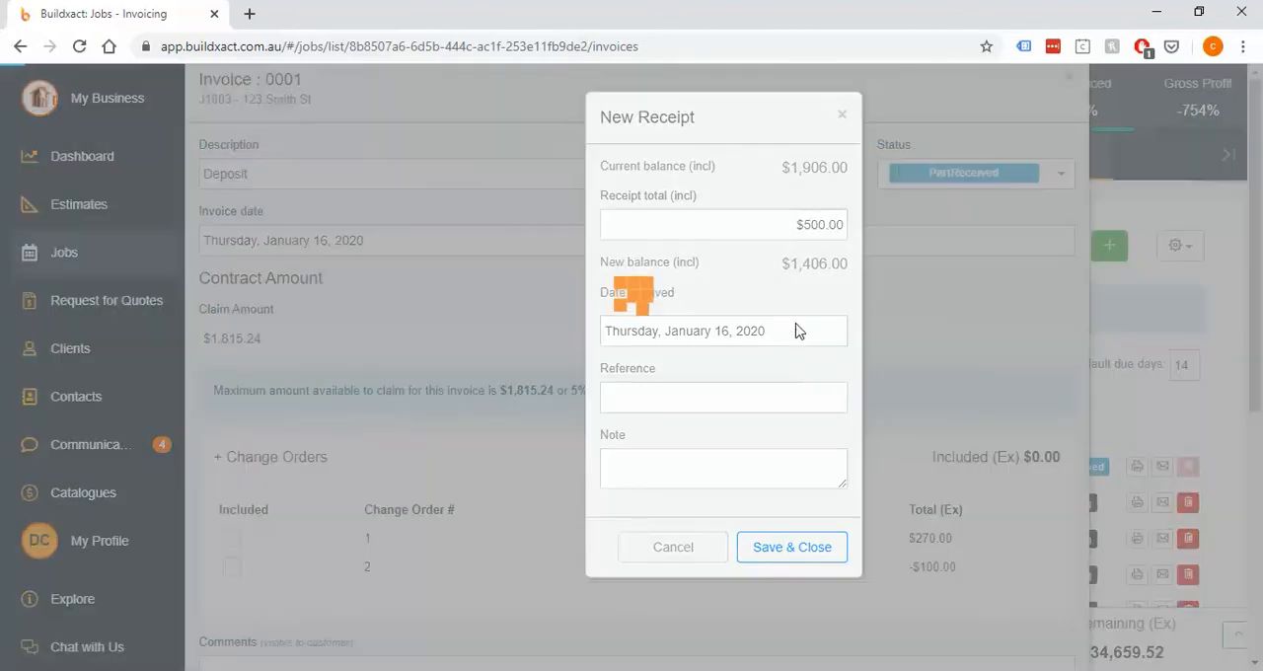
mouse_move(782, 281)
left_mouse_down()
mouse_move(812, 273)
mouse_move(787, 285)
left_mouse_up()
left_click(786, 285)
Set the receipt total to $1,906.00, and save and close both the receipt and the Deposit invoice
left_click(764, 209)
type("1906")
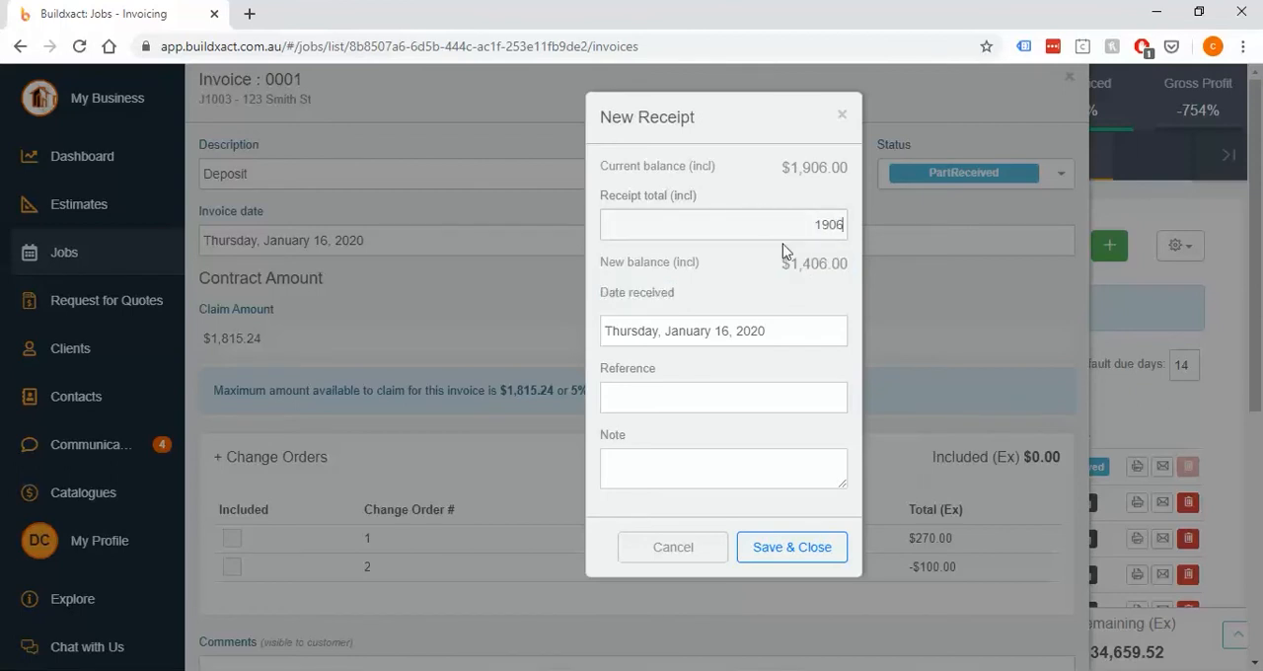
left_click(799, 286)
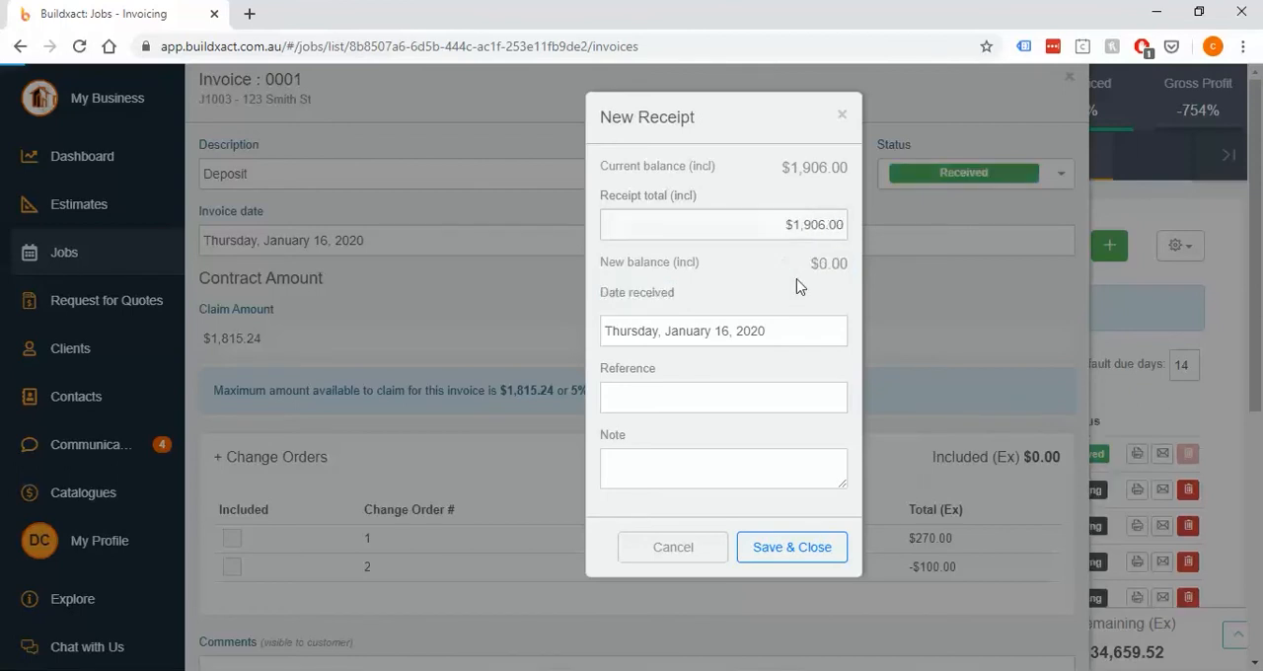
left_click(793, 548)
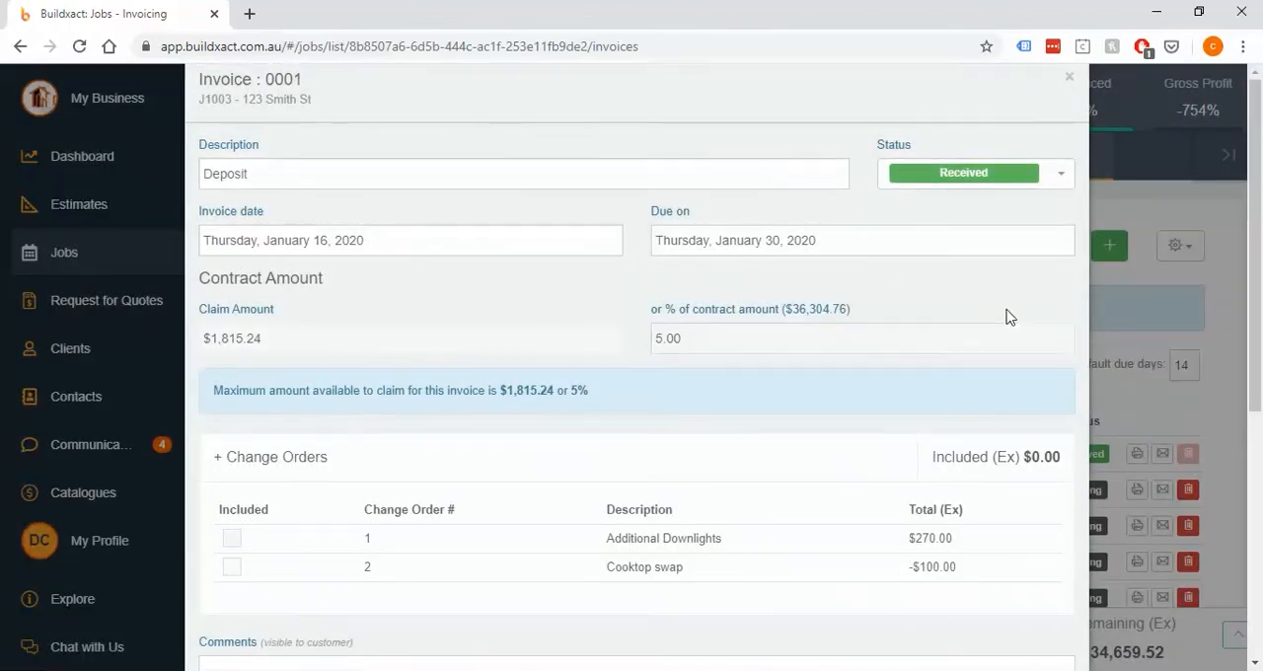
scroll(1009, 316, "down", 5)
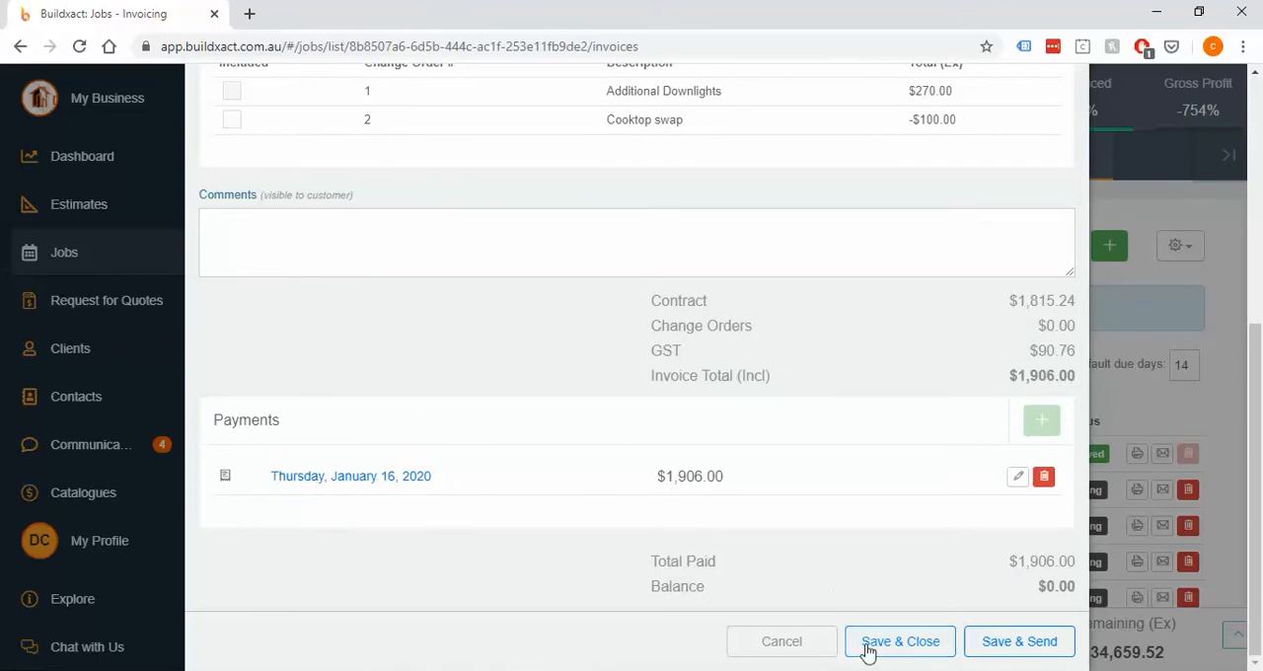
left_click(908, 643)
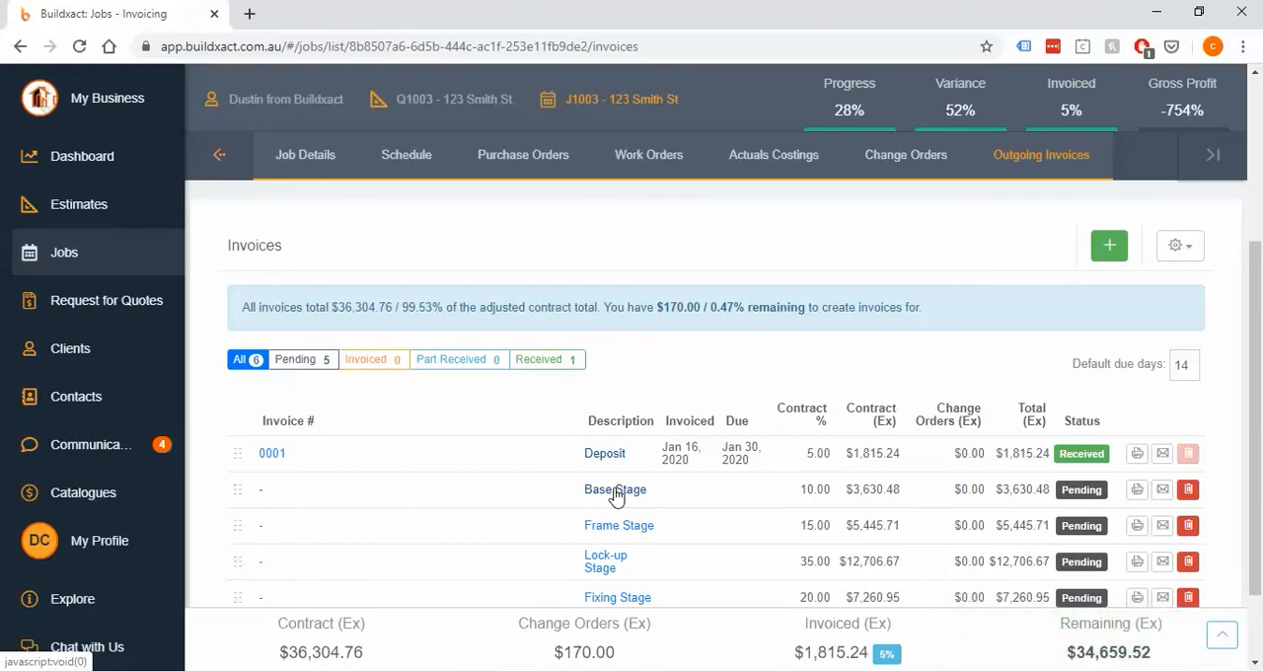
Open the Base Stage invoice and try including both change orders, Additional Downlights and Cooktop swap
left_click_drag(684, 494, 589, 495)
left_click(649, 493)
left_click(619, 490)
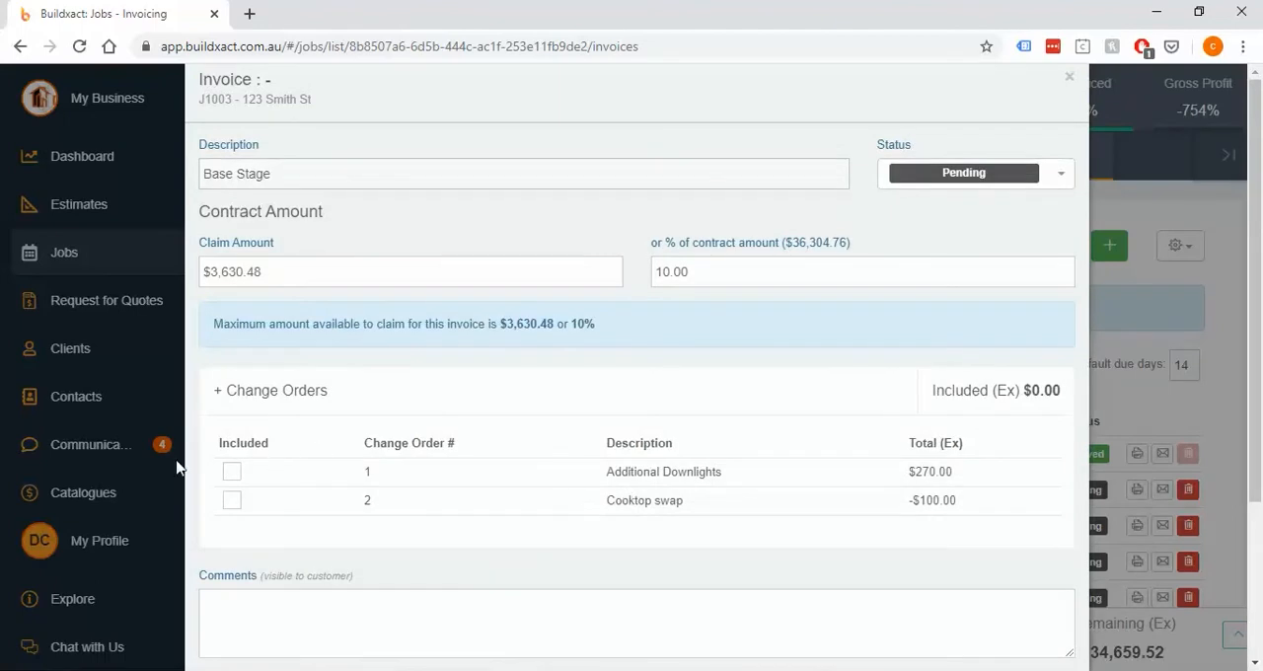
left_click(233, 478)
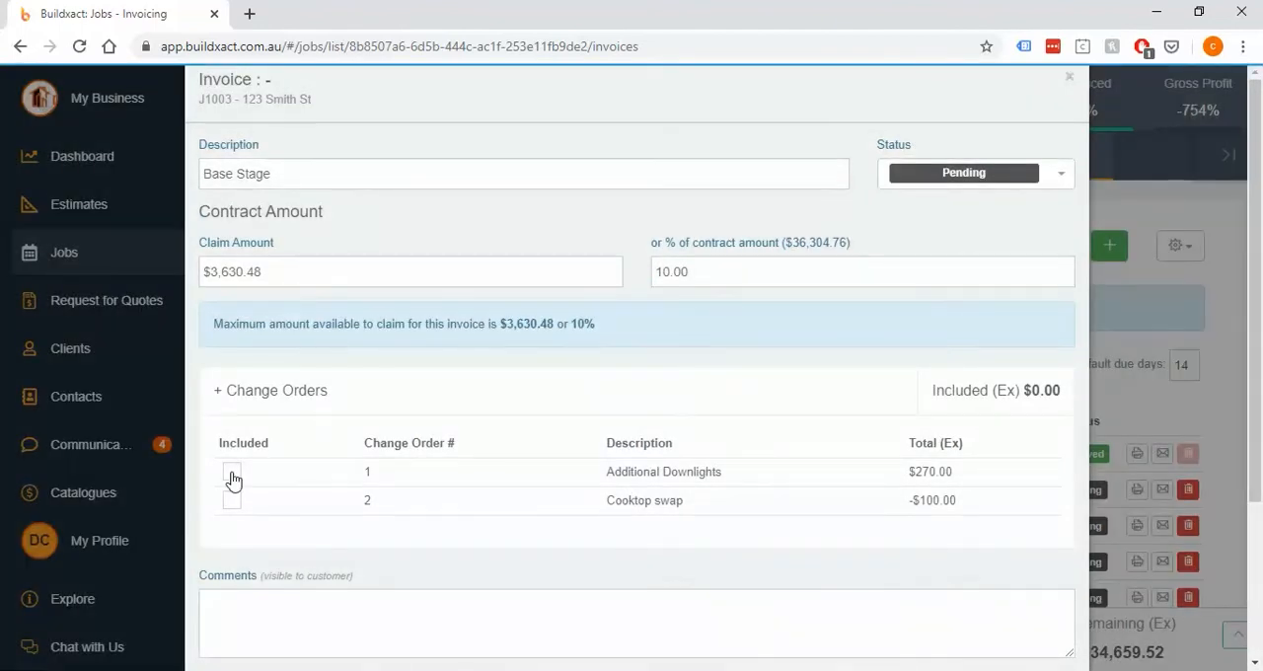
left_click(231, 501)
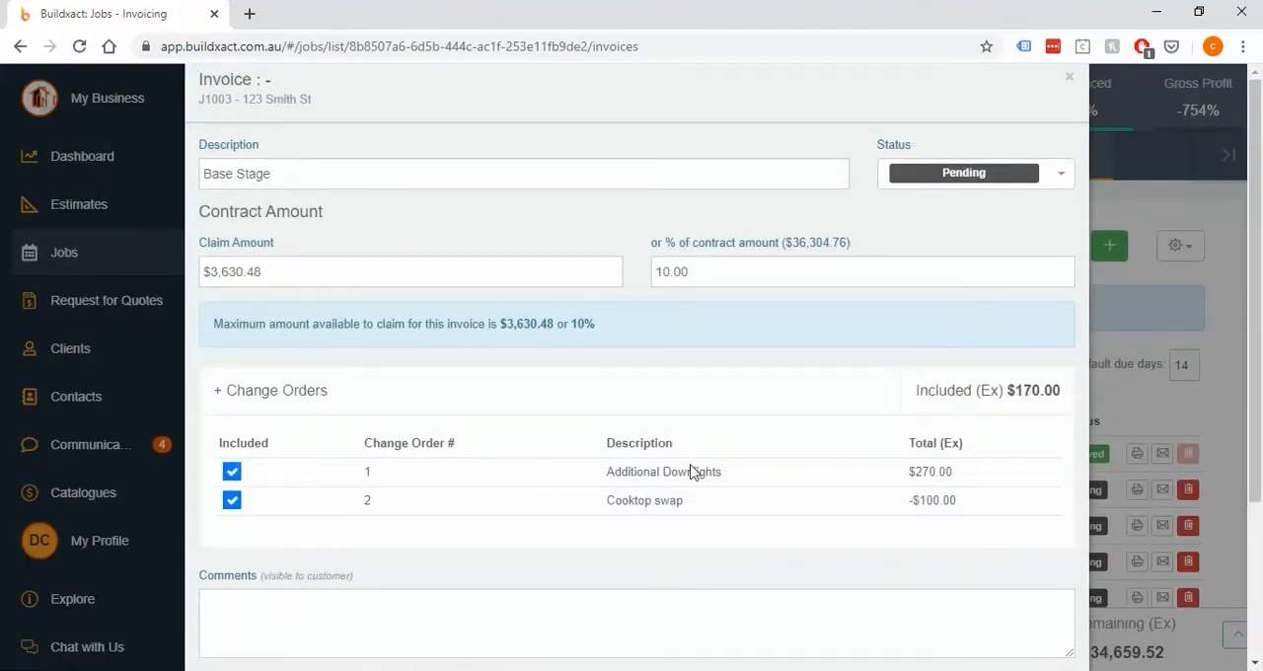
scroll(1026, 414, "down", 3)
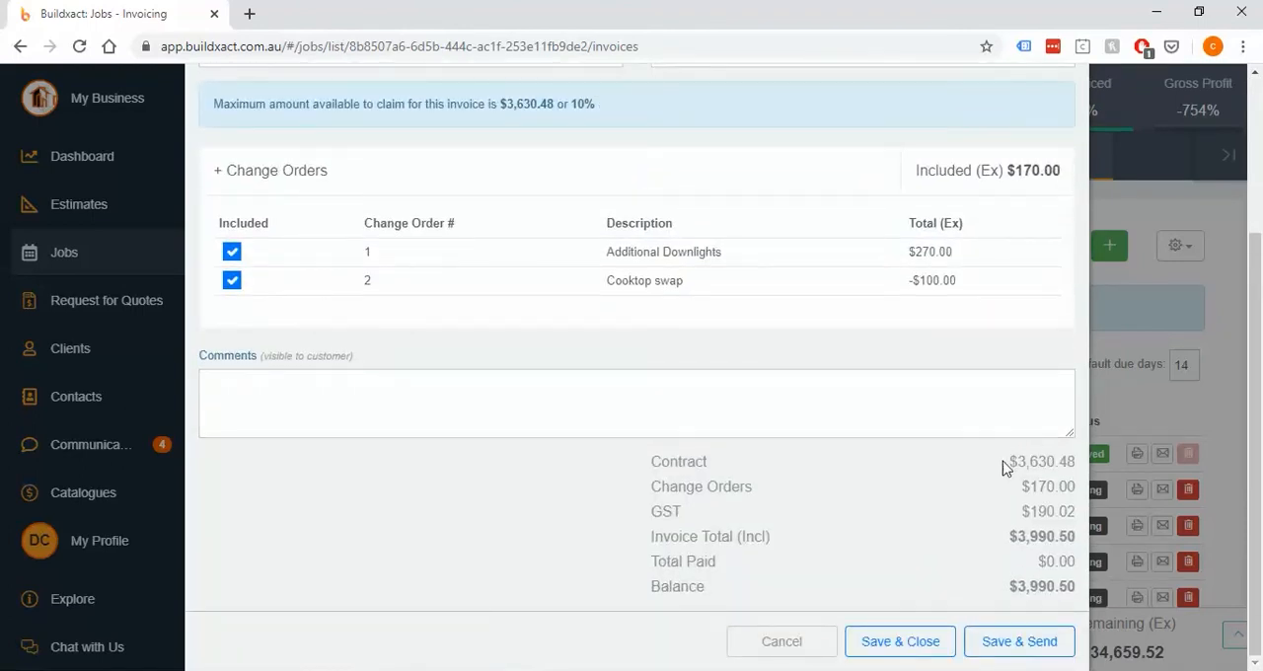
Review the Base Stage invoice's contract, change order and invoice total amounts, and cancel the invoice without saving
left_click_drag(1006, 462, 1078, 488)
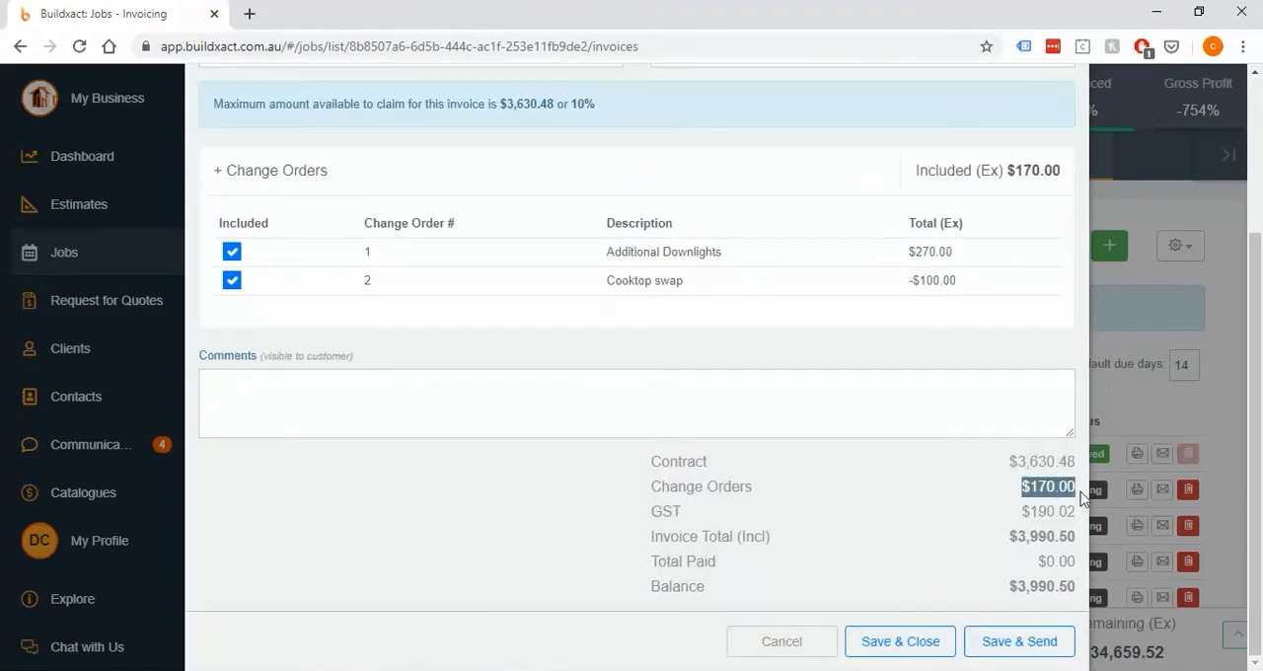
left_click(1012, 541)
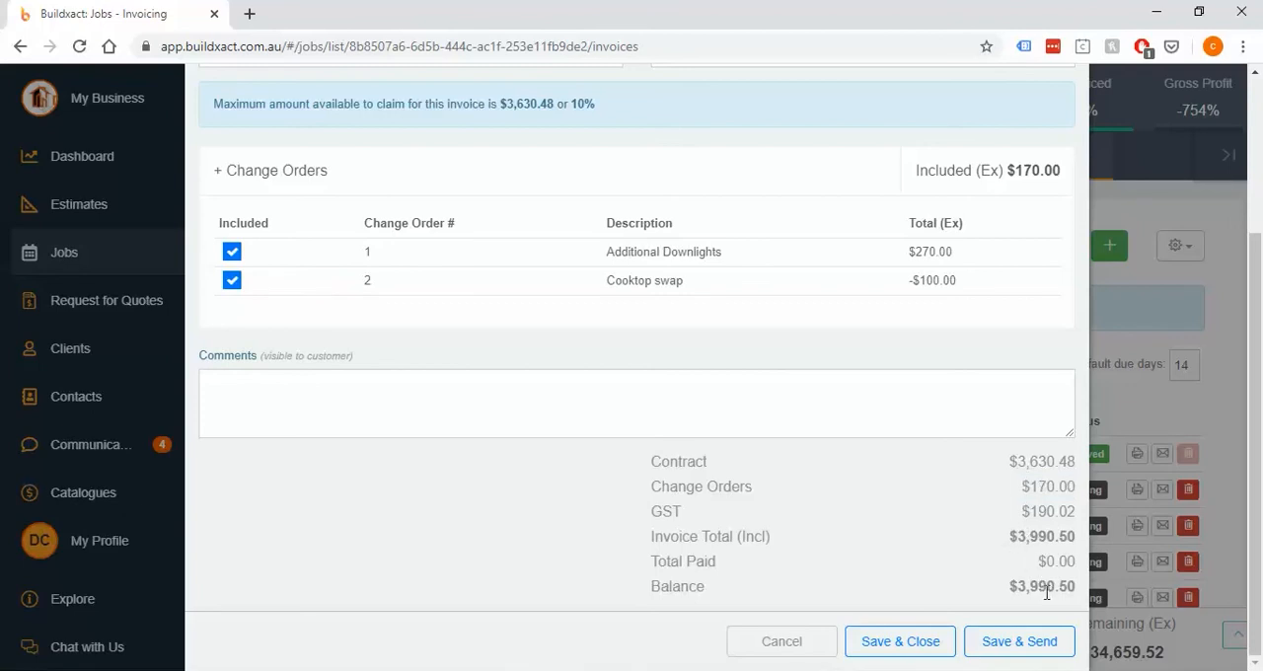
left_click_drag(1062, 461, 1017, 486)
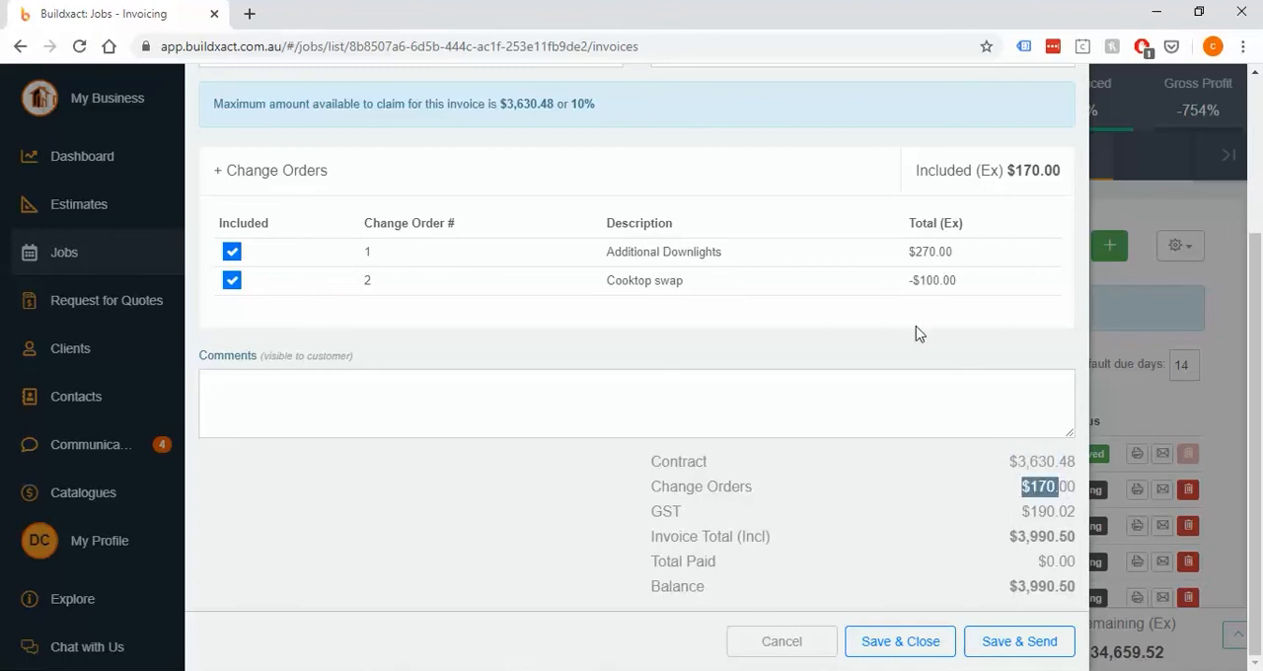
left_click(818, 326)
left_click_drag(979, 284, 902, 287)
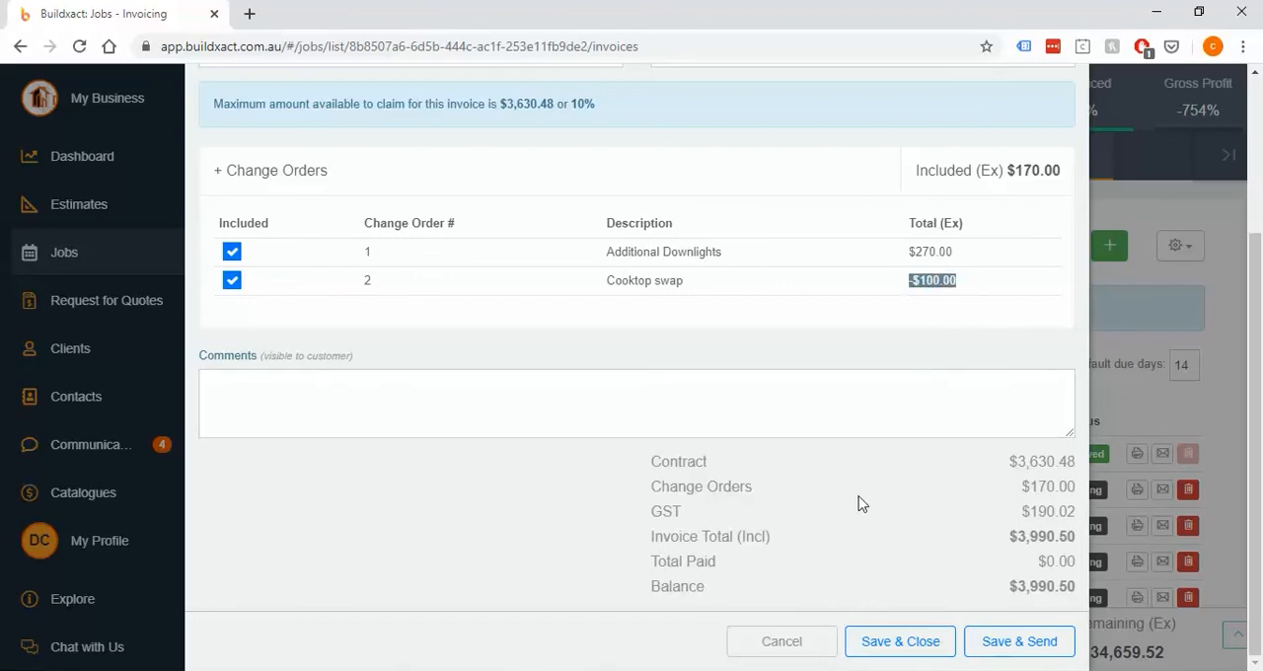
scroll(859, 502, "up", 1)
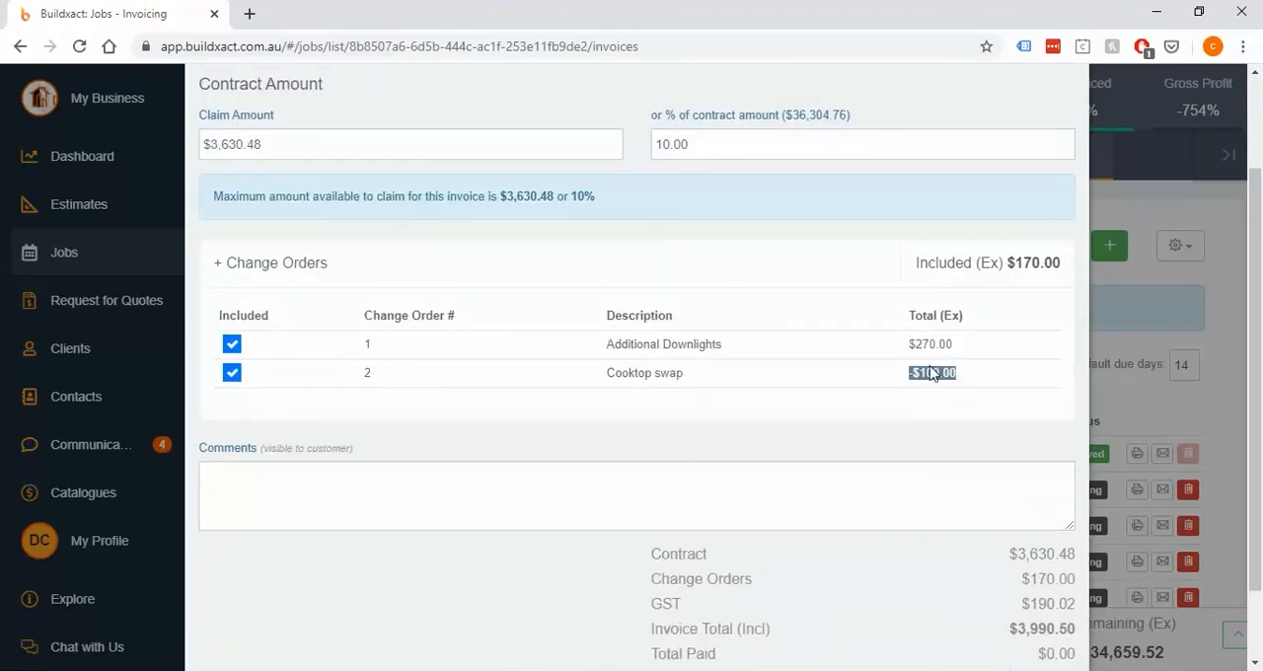
left_click(927, 587)
scroll(925, 586, "down", 1)
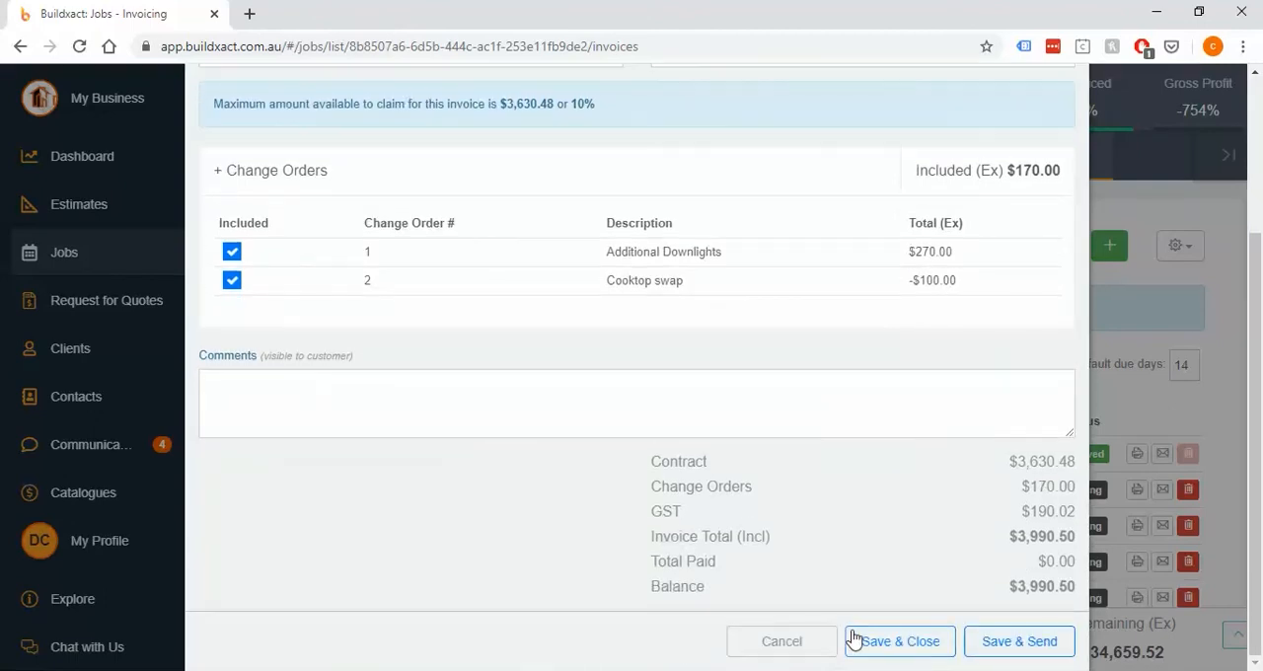
left_click(803, 642)
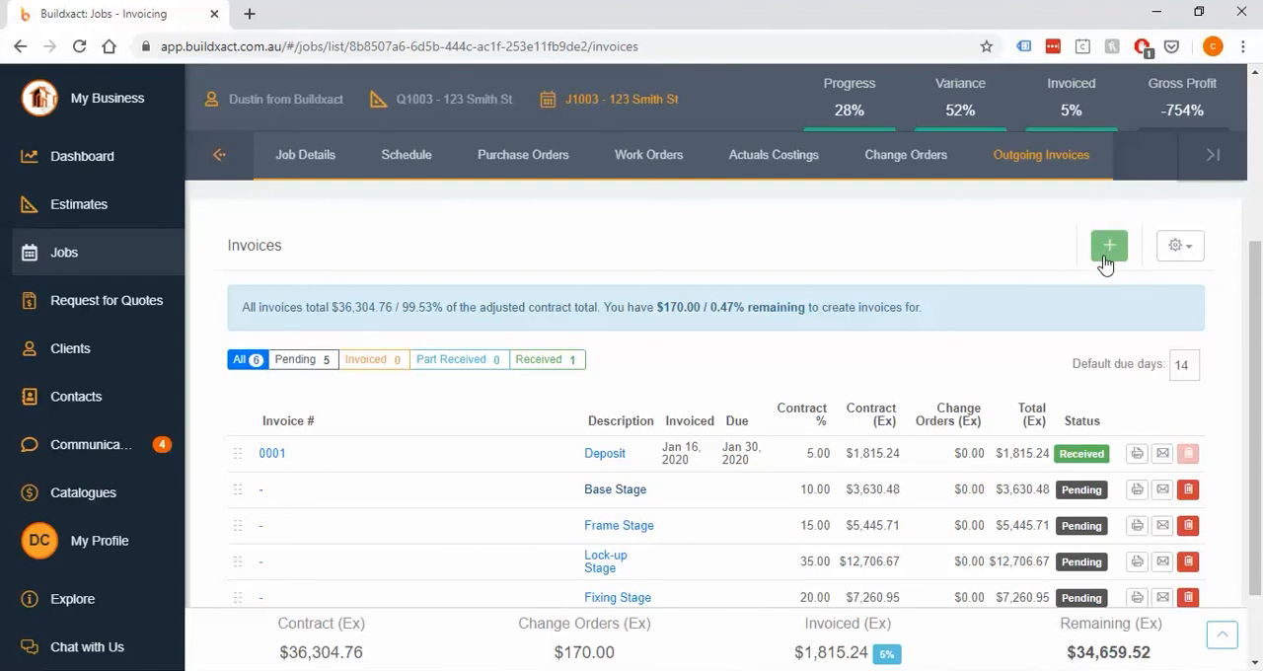
Add a new outgoing invoice with the description "Change orders"
left_click_drag(990, 489, 953, 489)
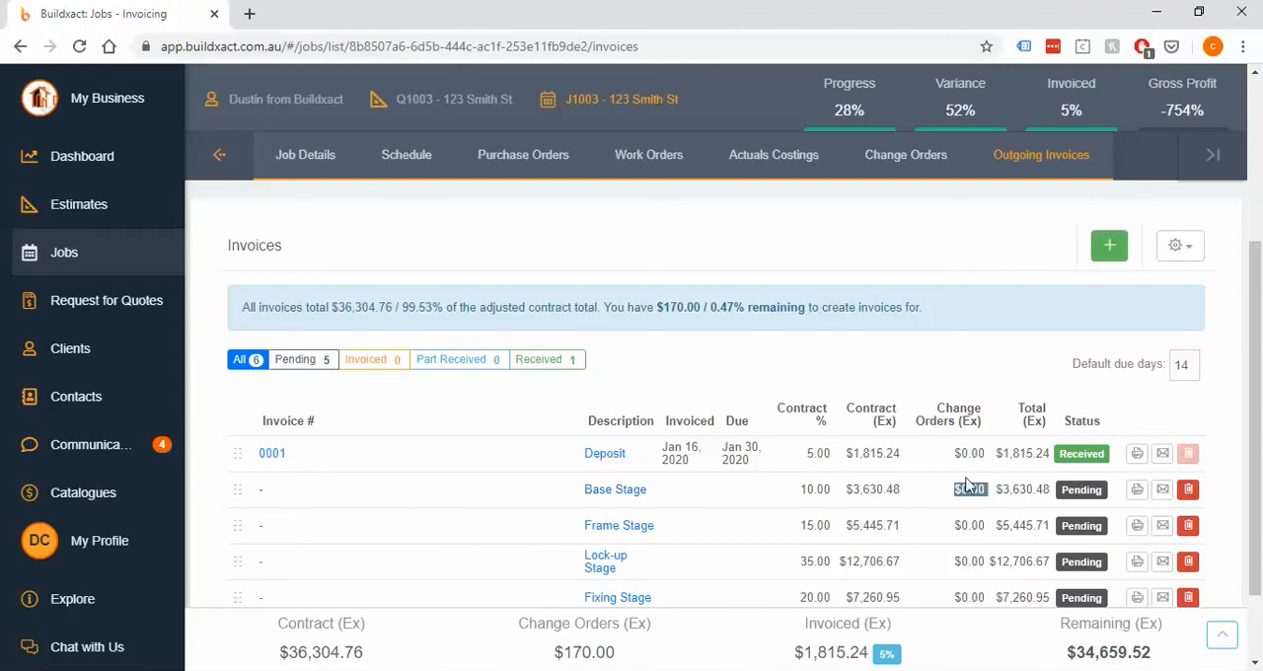
left_click(973, 483)
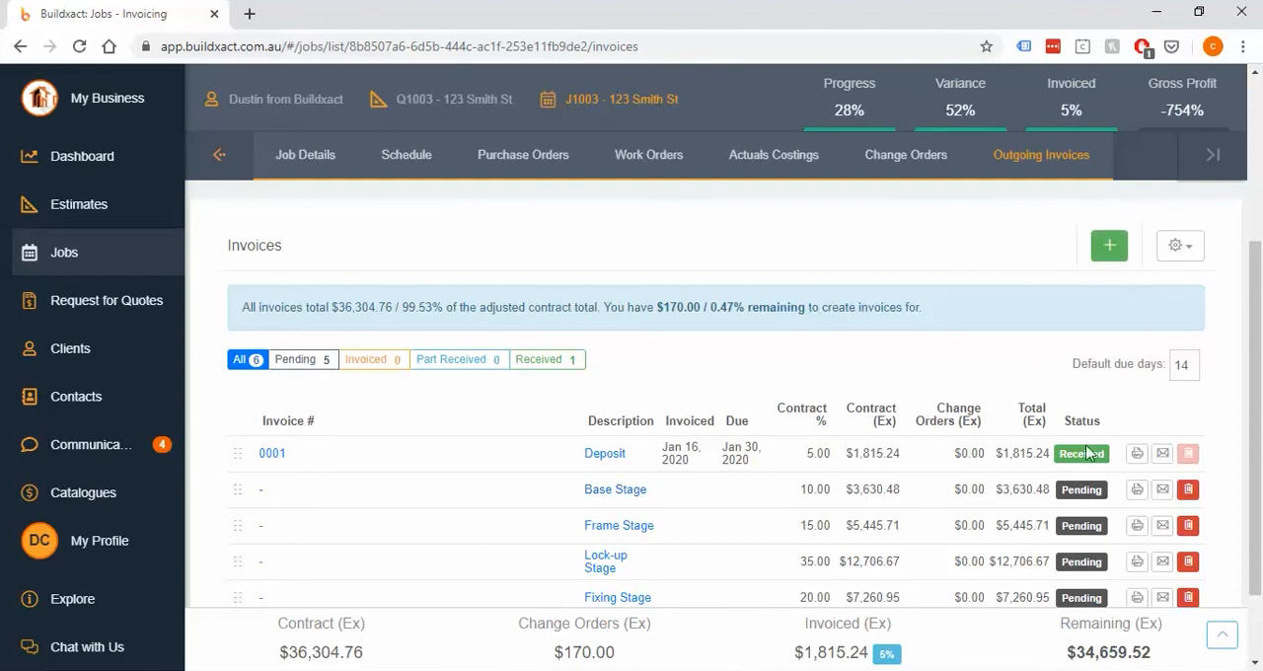
left_click(1103, 252)
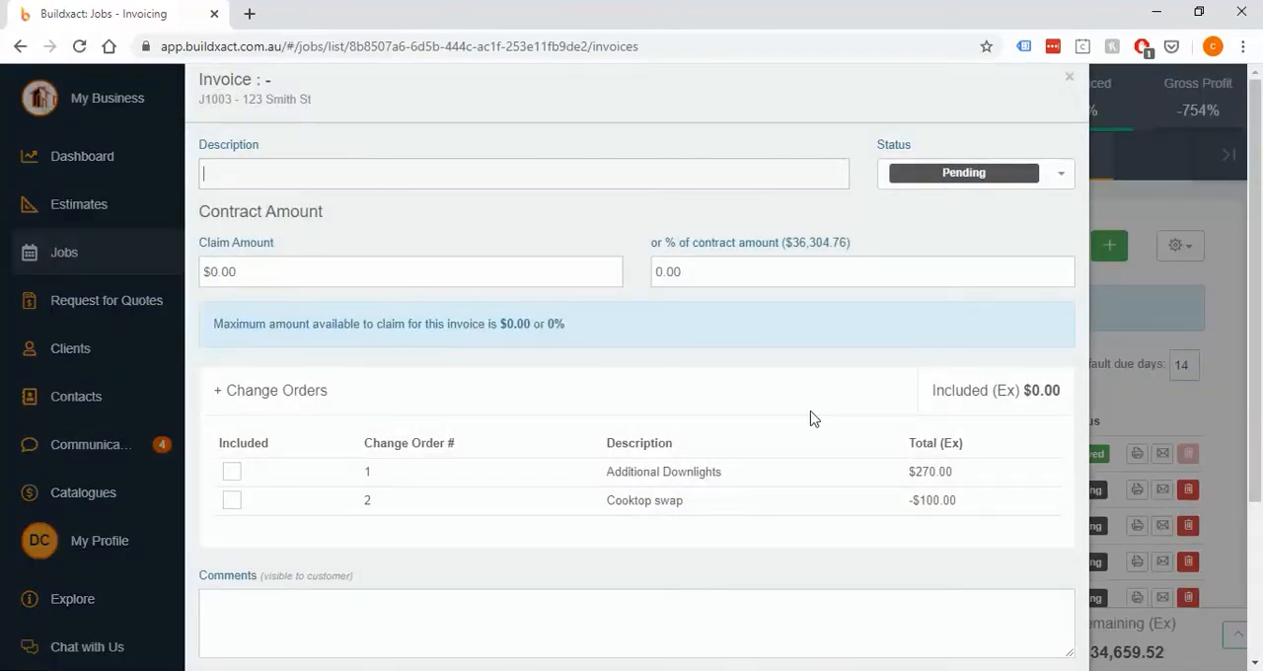
left_click(349, 273)
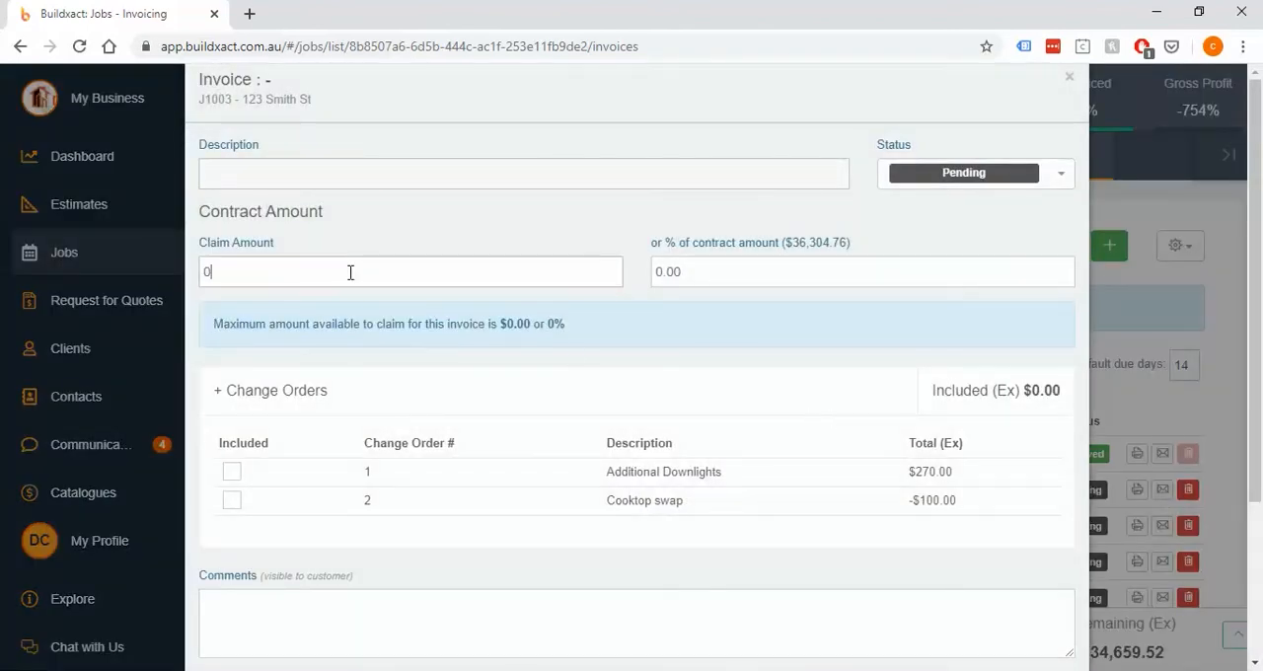
left_click(683, 269)
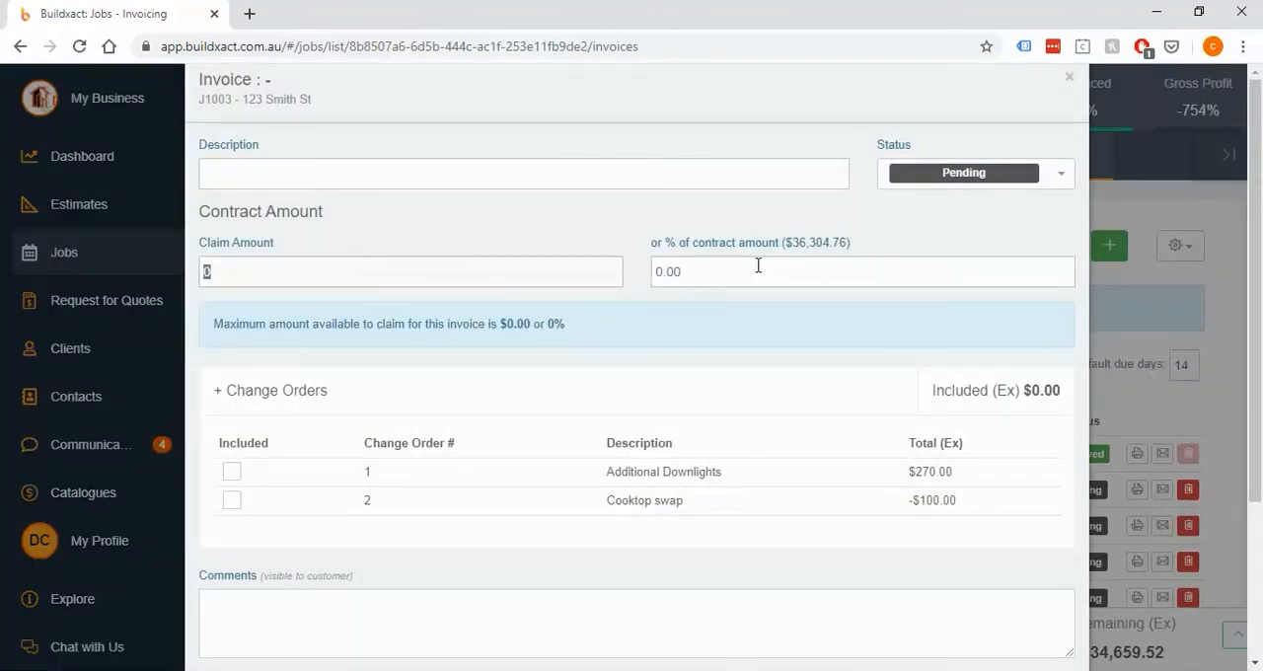
left_click(530, 176)
type("Change orders")
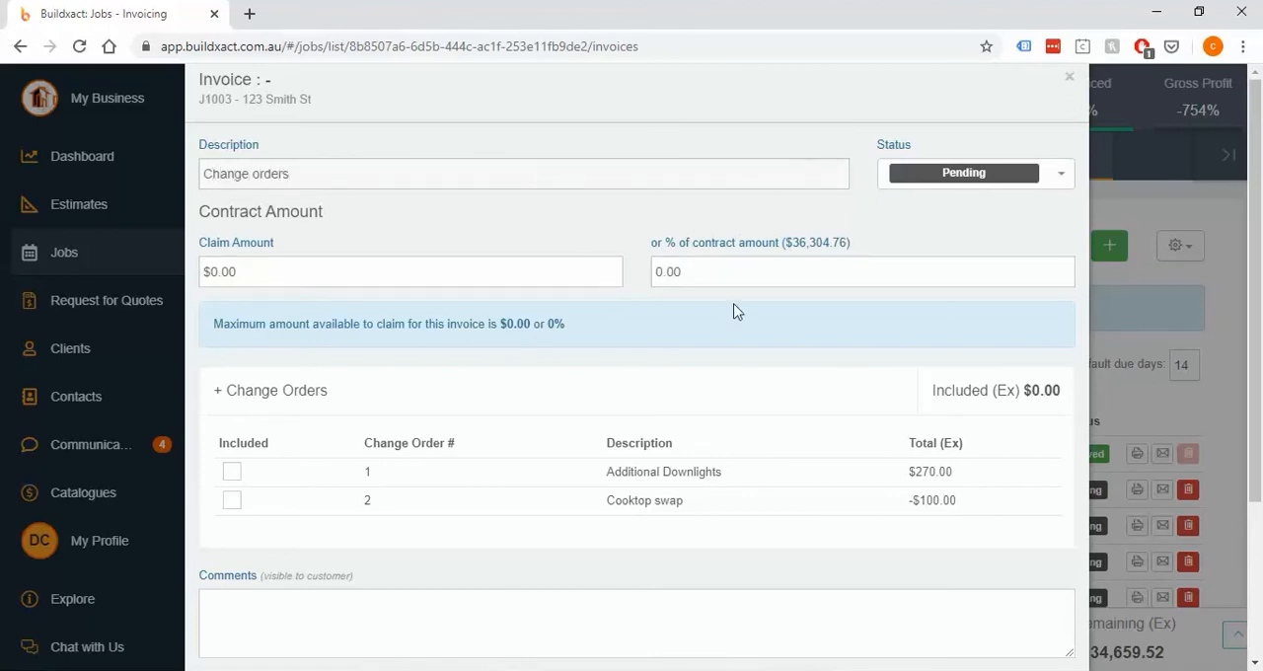
Include the Additional Downlights and Cooktop swap change orders in the new invoice
scroll(735, 313, "down", 1)
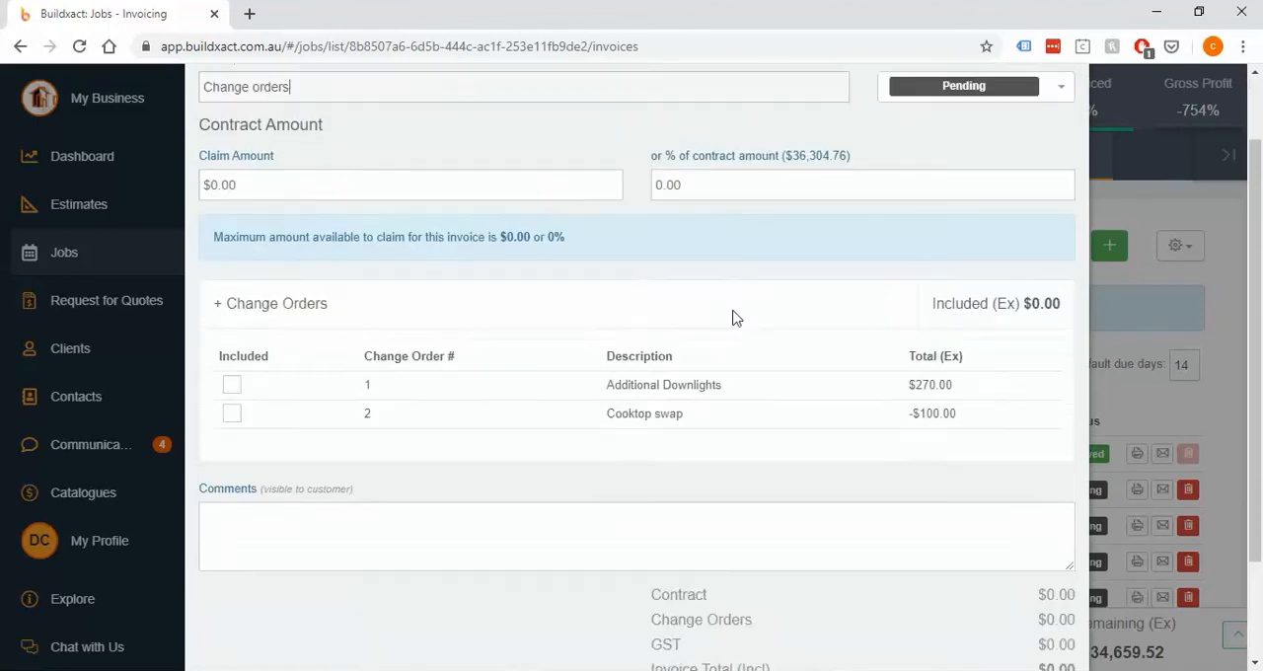
left_click(232, 379)
left_click(232, 409)
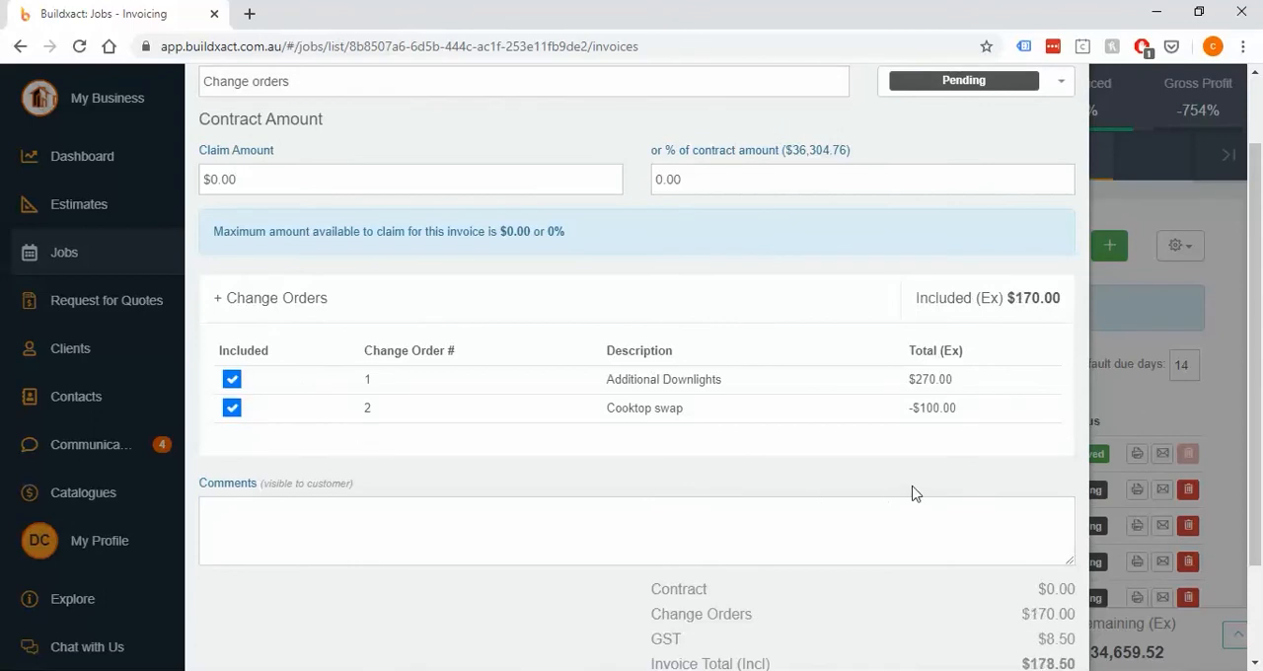
scroll(910, 493, "down", 1)
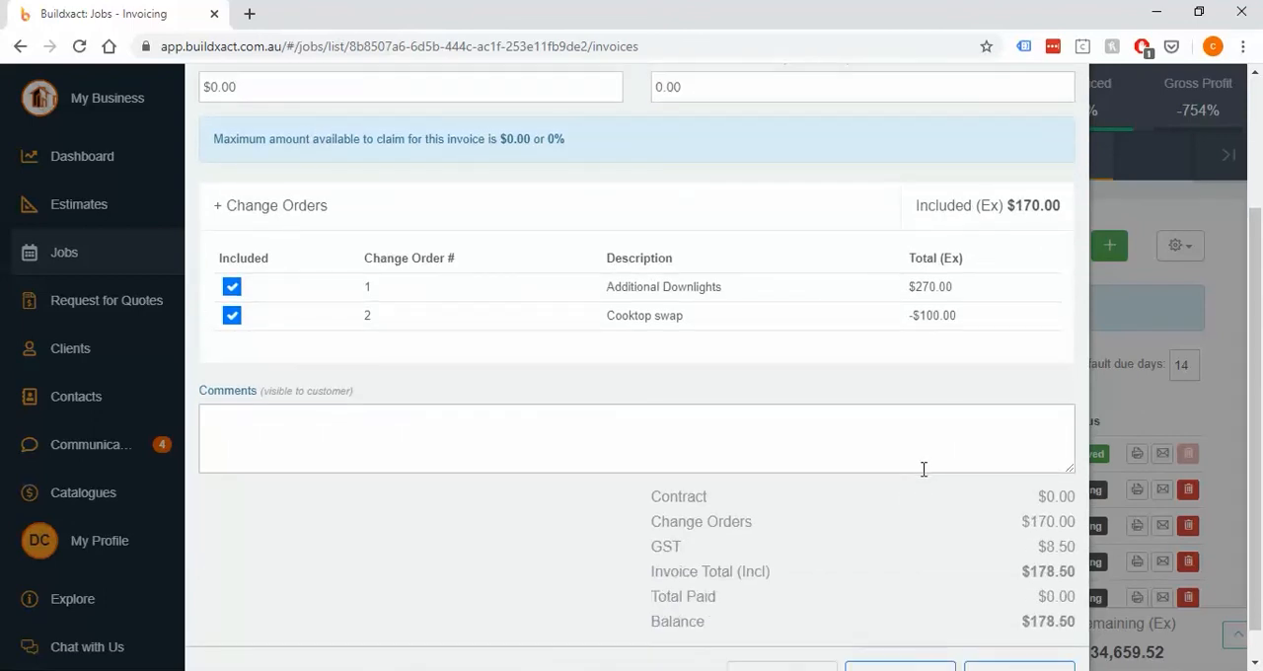
Set the Change orders invoice's status to Invoiced, and save and close it
scroll(923, 468, "up", 2)
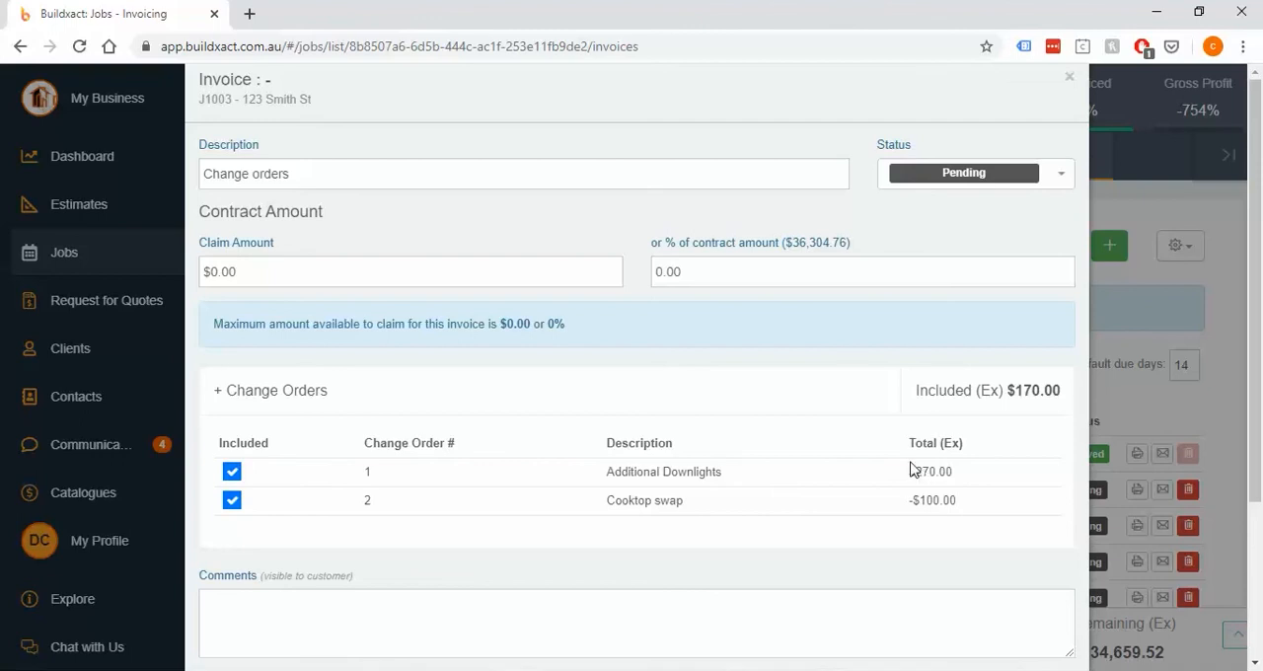
left_click(945, 178)
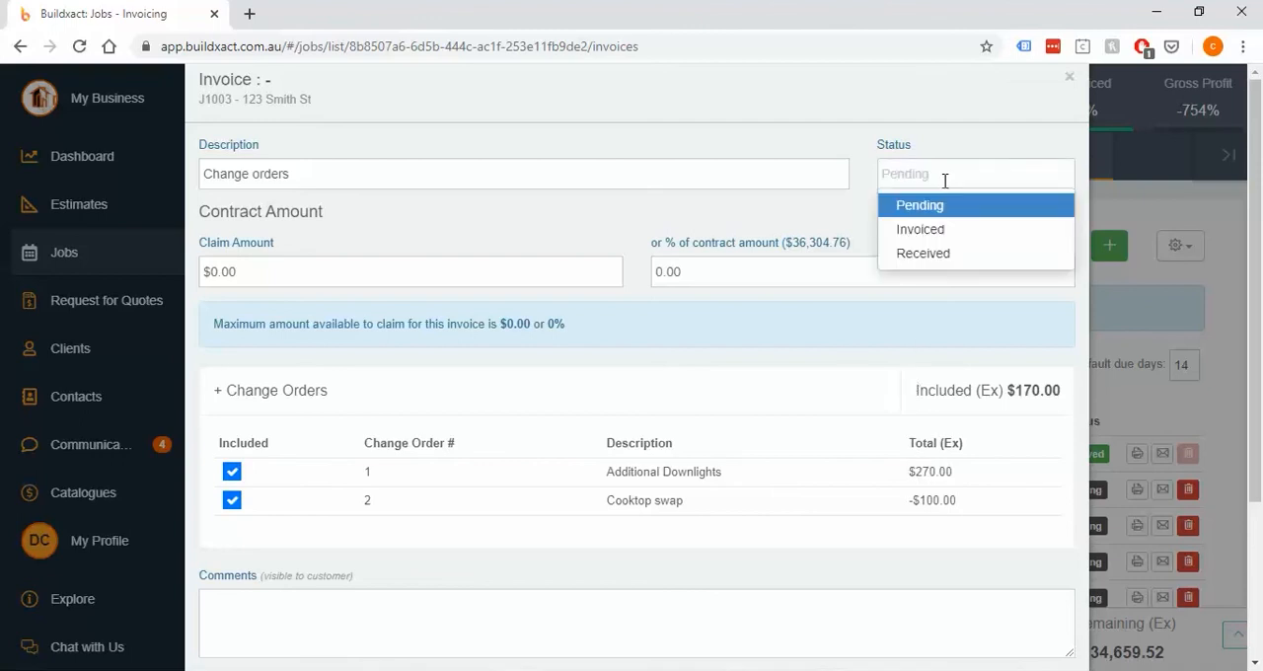
left_click(939, 229)
scroll(953, 399, "down", 5)
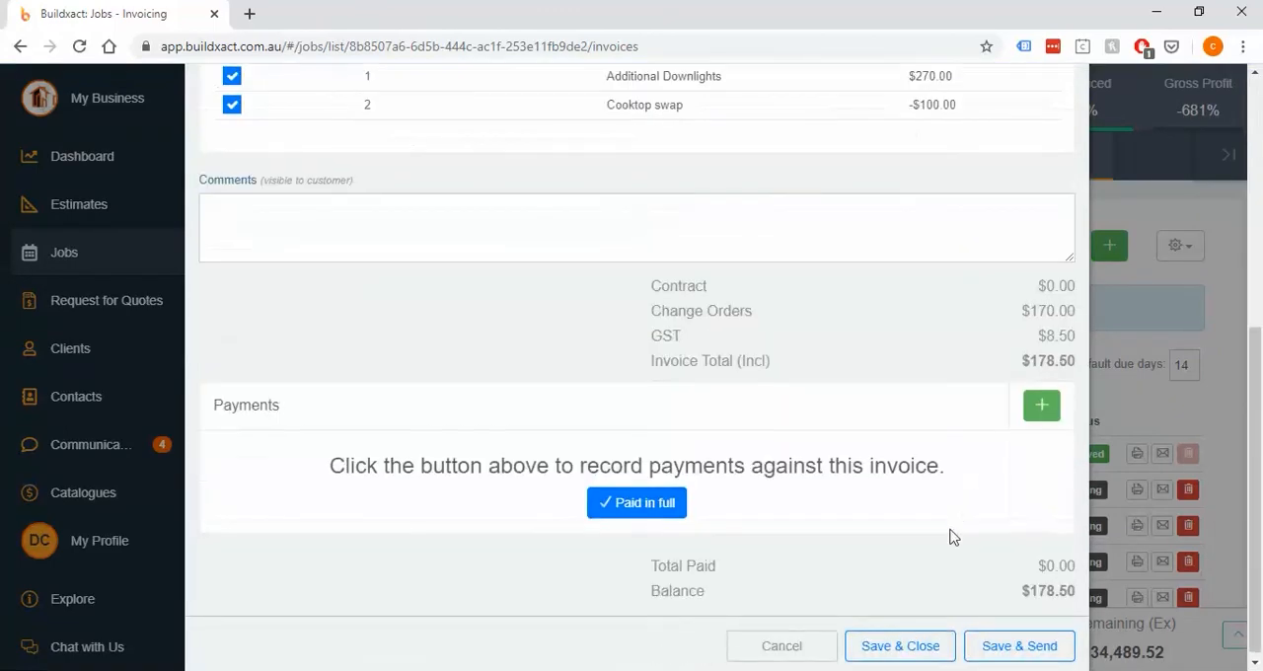
left_click(906, 645)
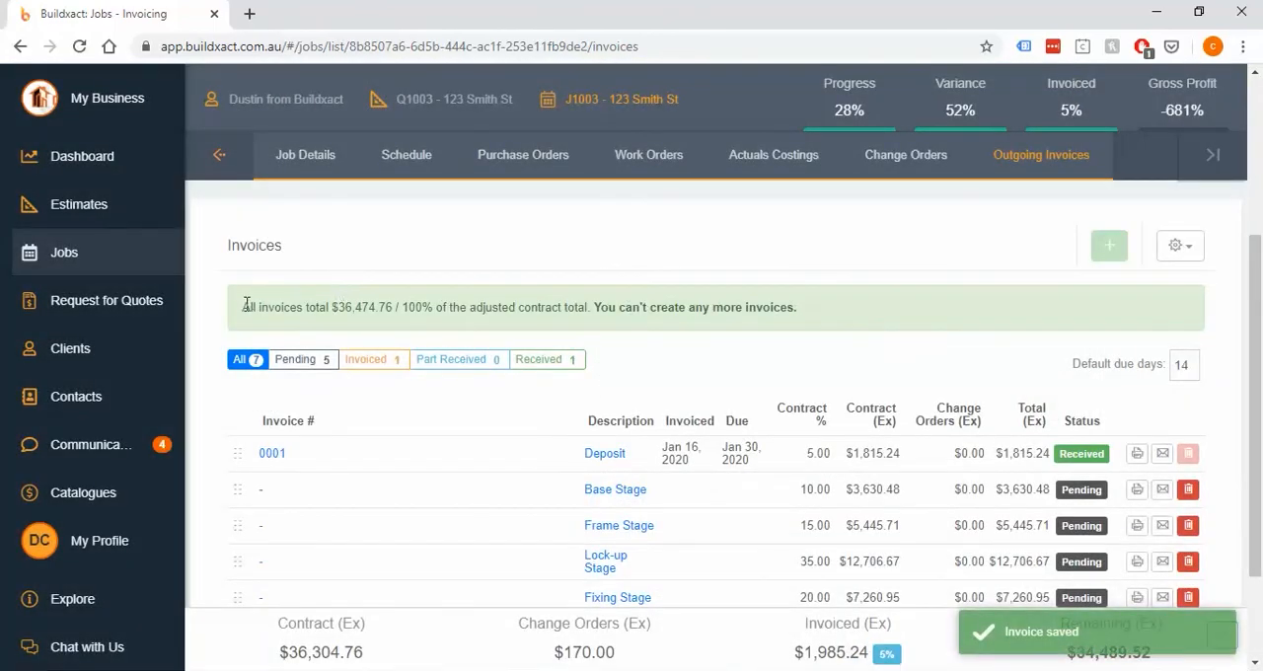
Examine the invoiced share of the adjusted contract total, the contract and change order sums, and the full invoice list
left_click_drag(247, 305, 819, 314)
left_click(858, 314)
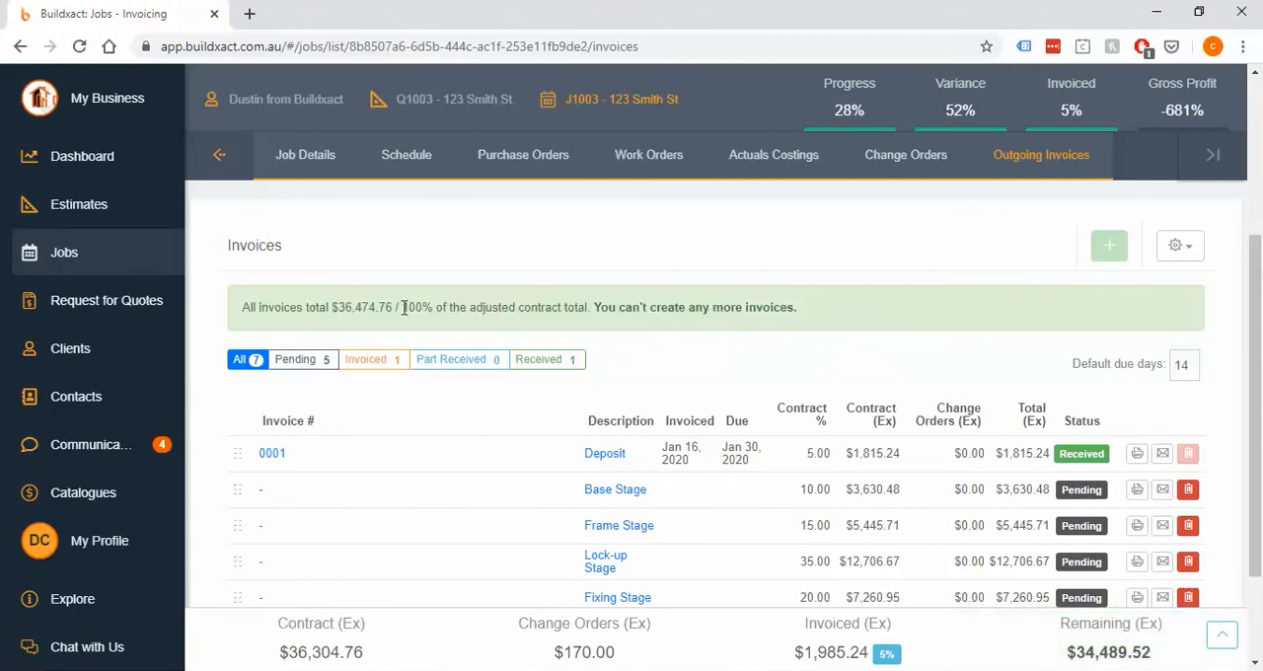
left_click_drag(403, 307, 592, 307)
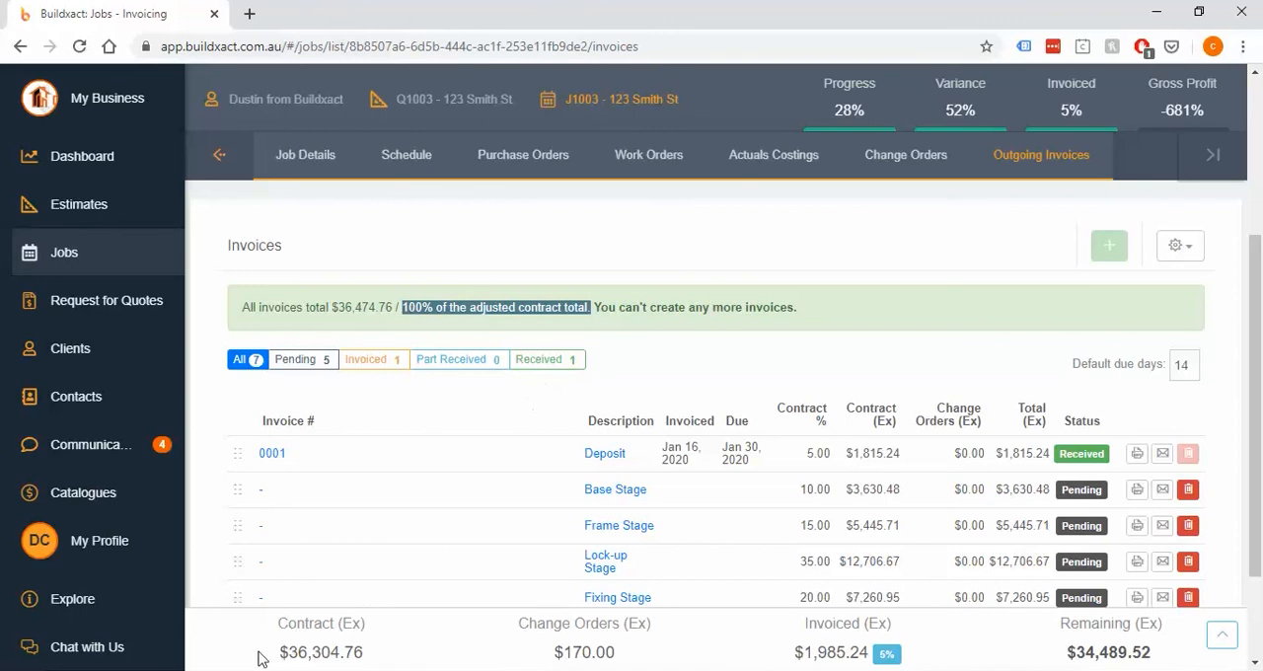
left_click_drag(261, 659, 353, 651)
left_click_drag(549, 652, 622, 659)
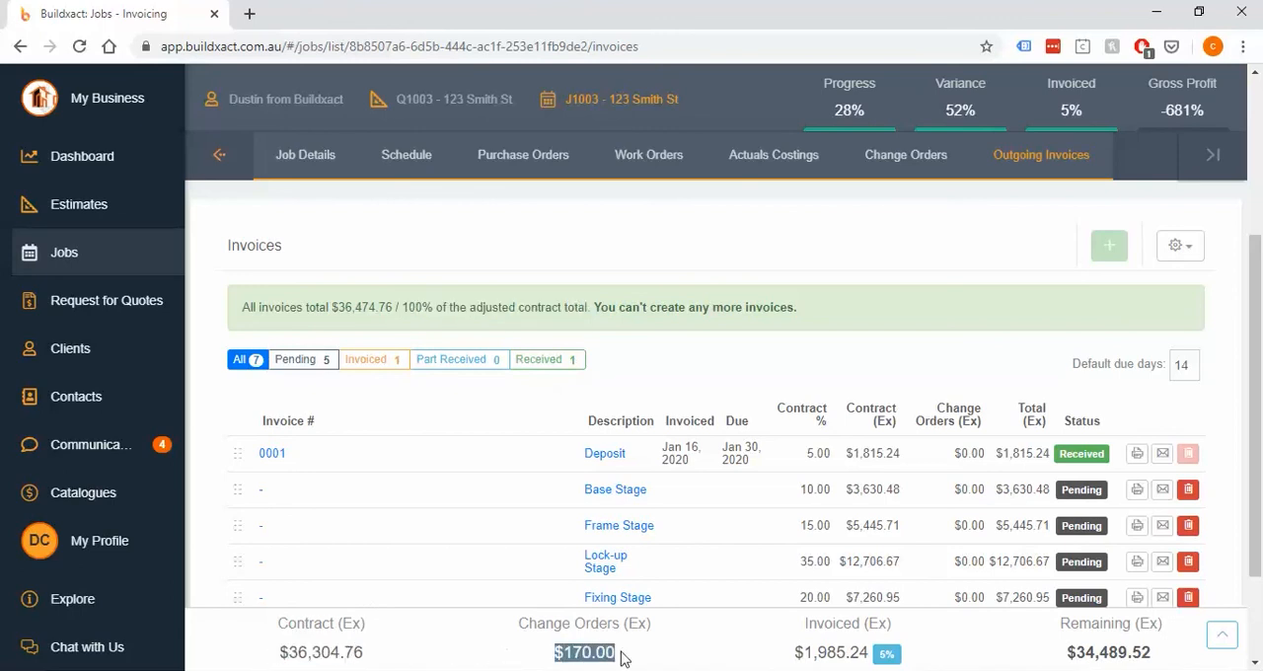
left_click(498, 309)
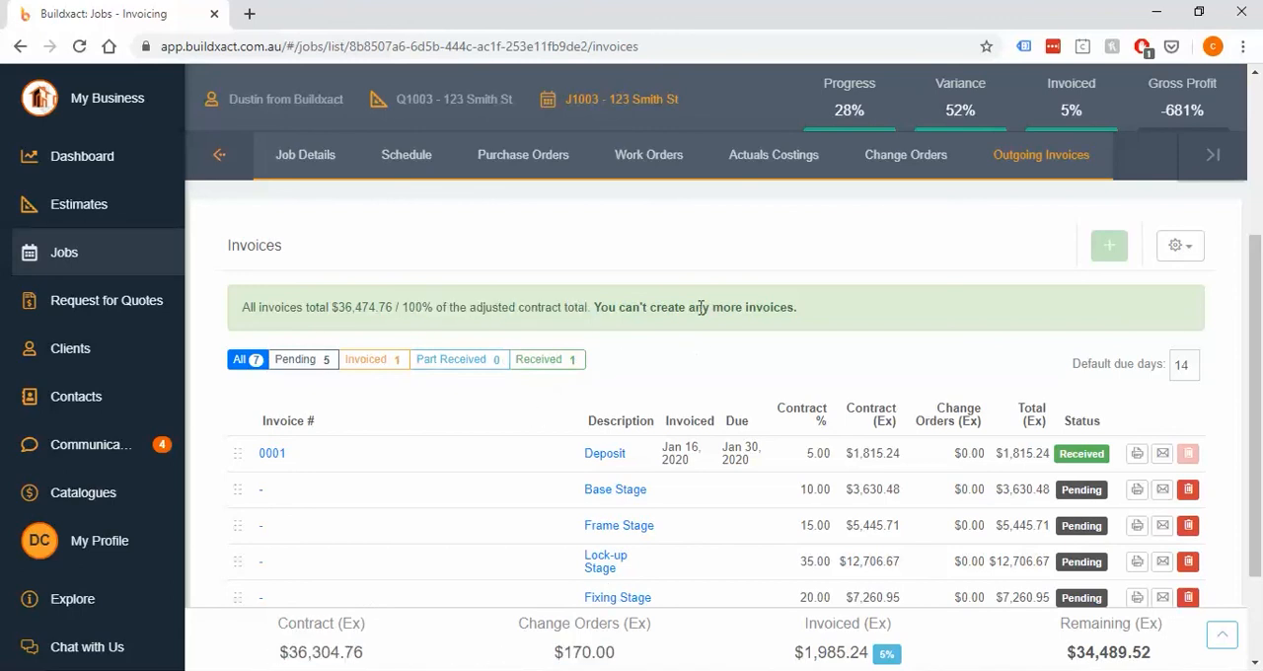
scroll(700, 307, "down", 2)
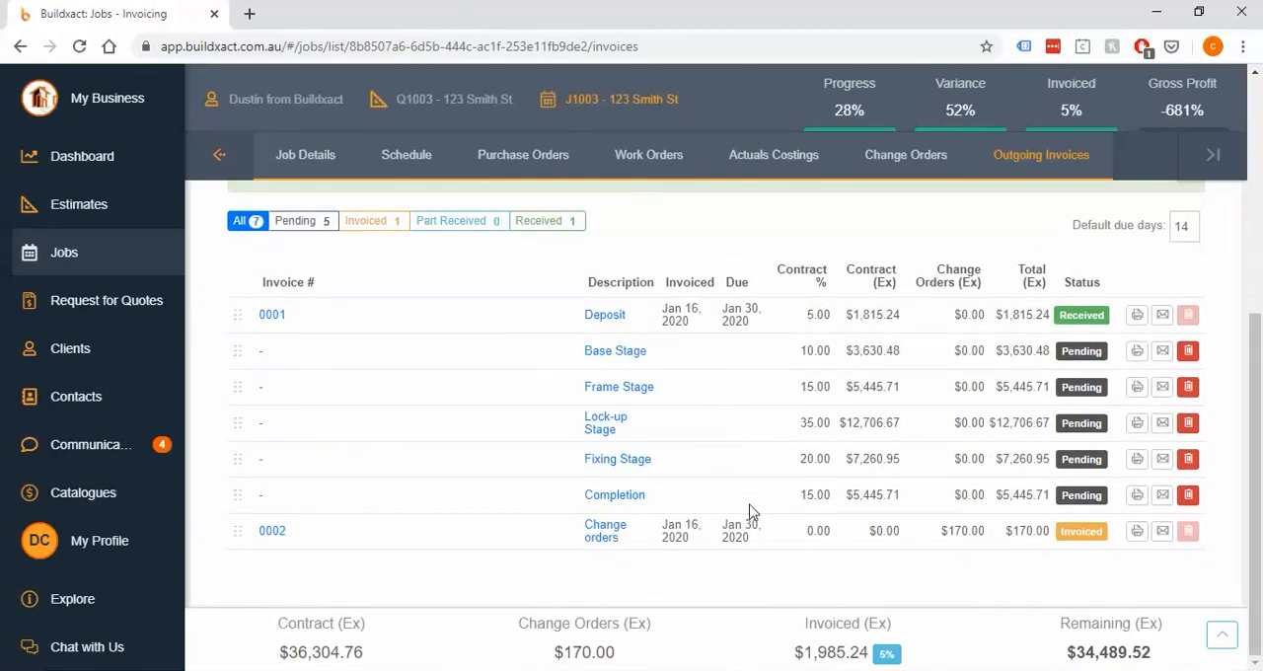
scroll(749, 512, "up", 1)
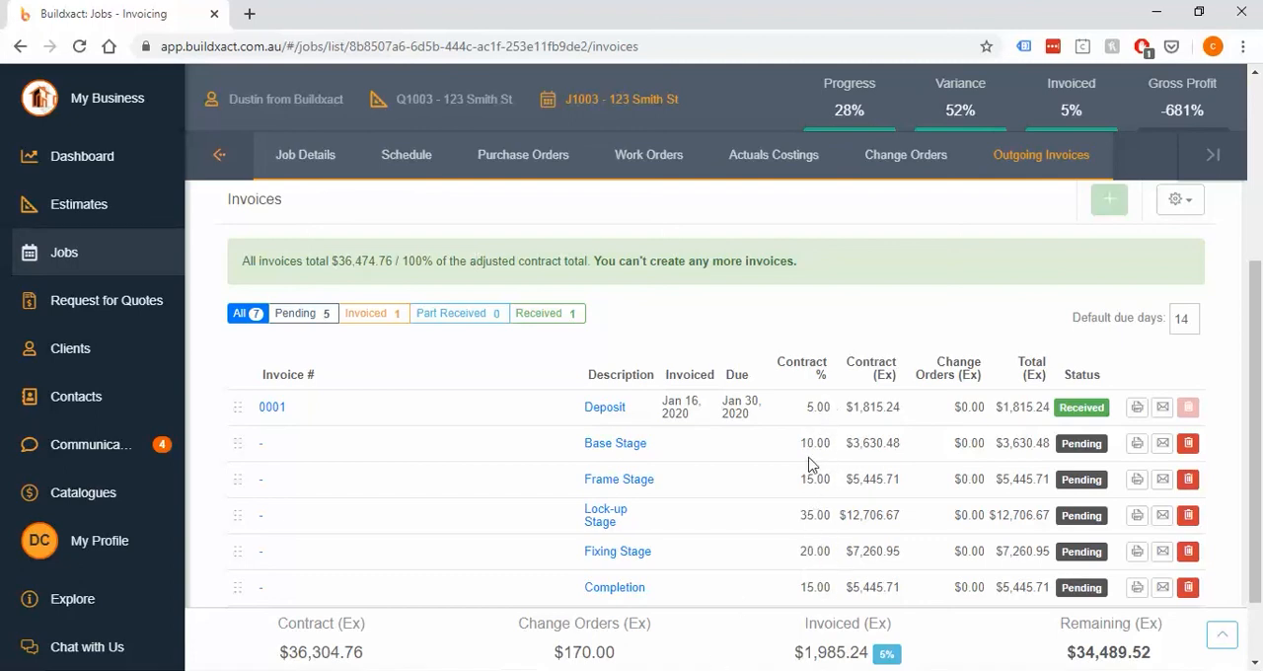
scroll(815, 508, "down", 1)
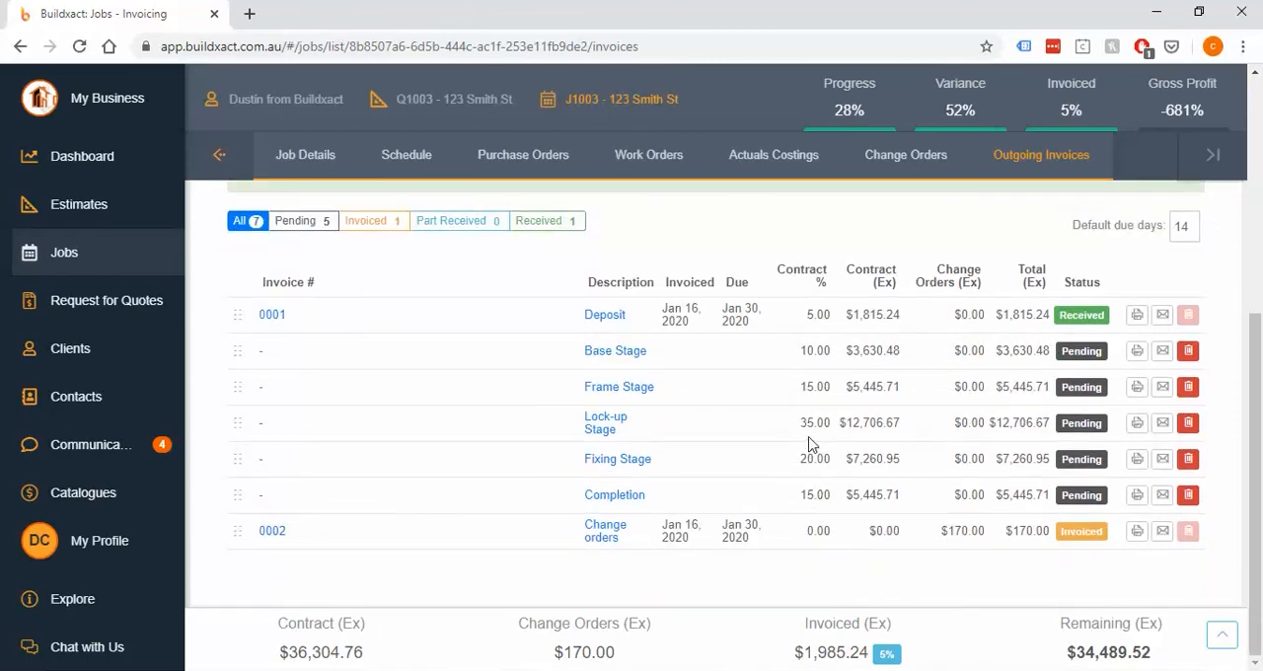